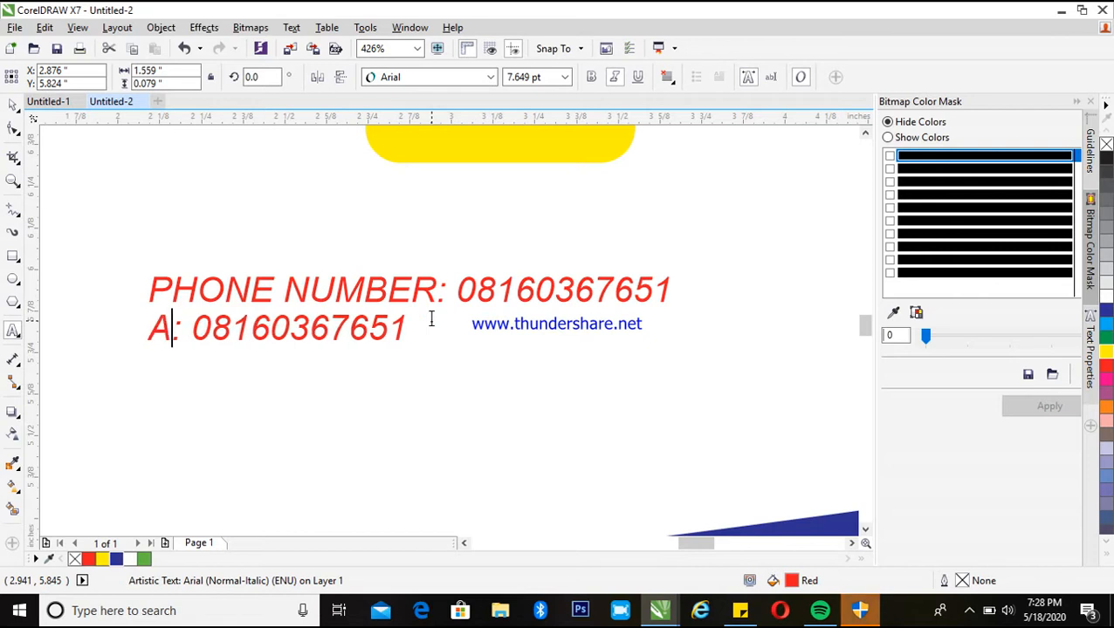
Change the second contact line's label to Address and replace its number with a street address
text(ddress)
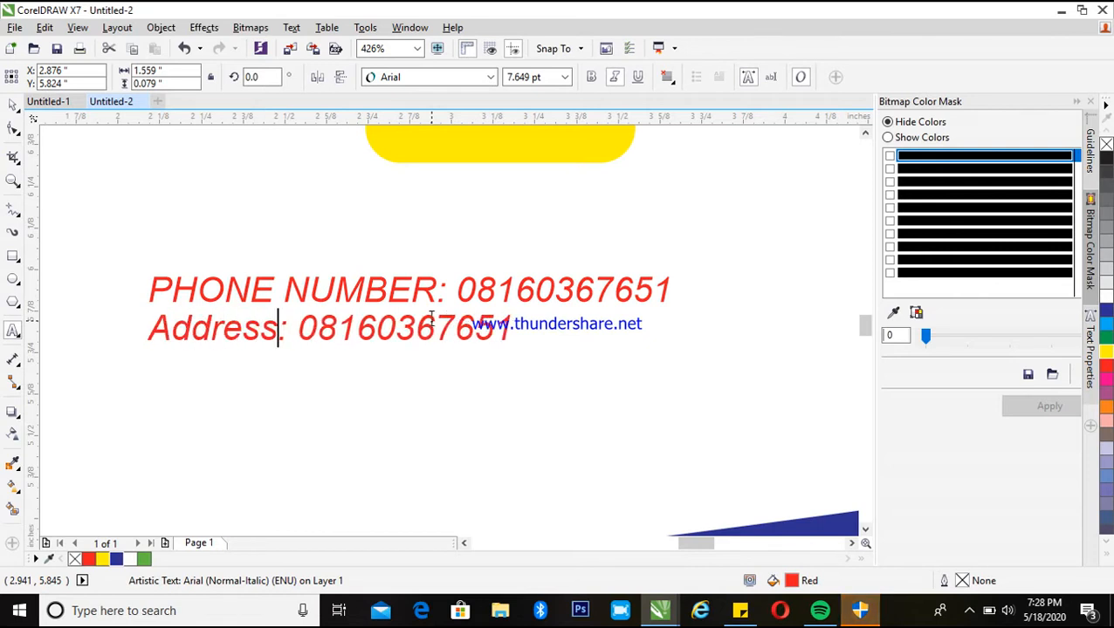
key(ctrl+space)
double_click(303, 339)
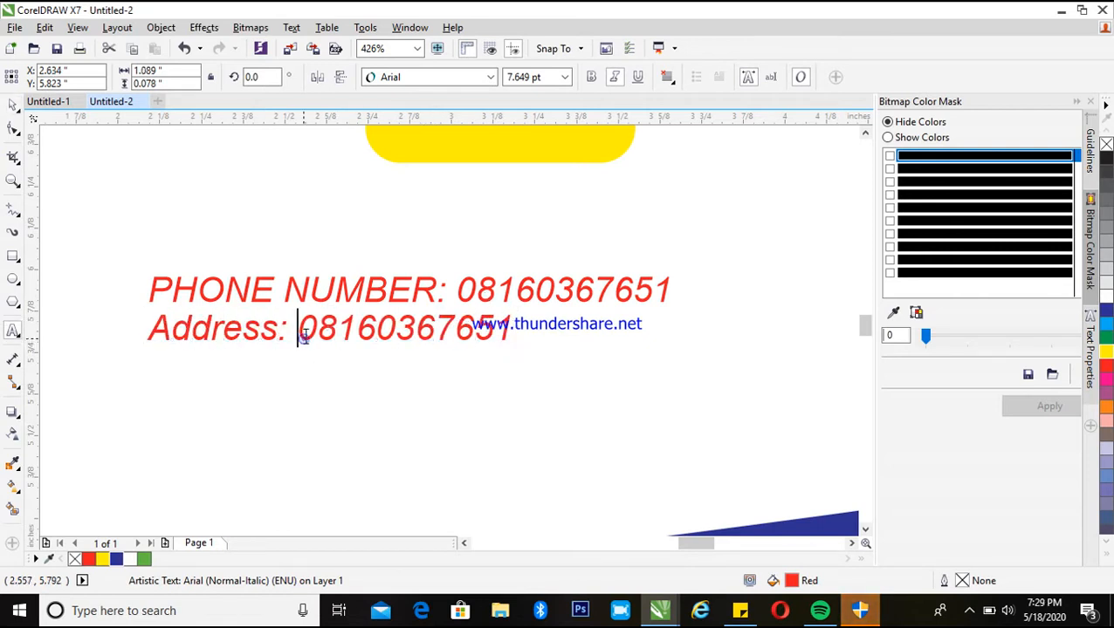
drag(299, 336, 598, 354)
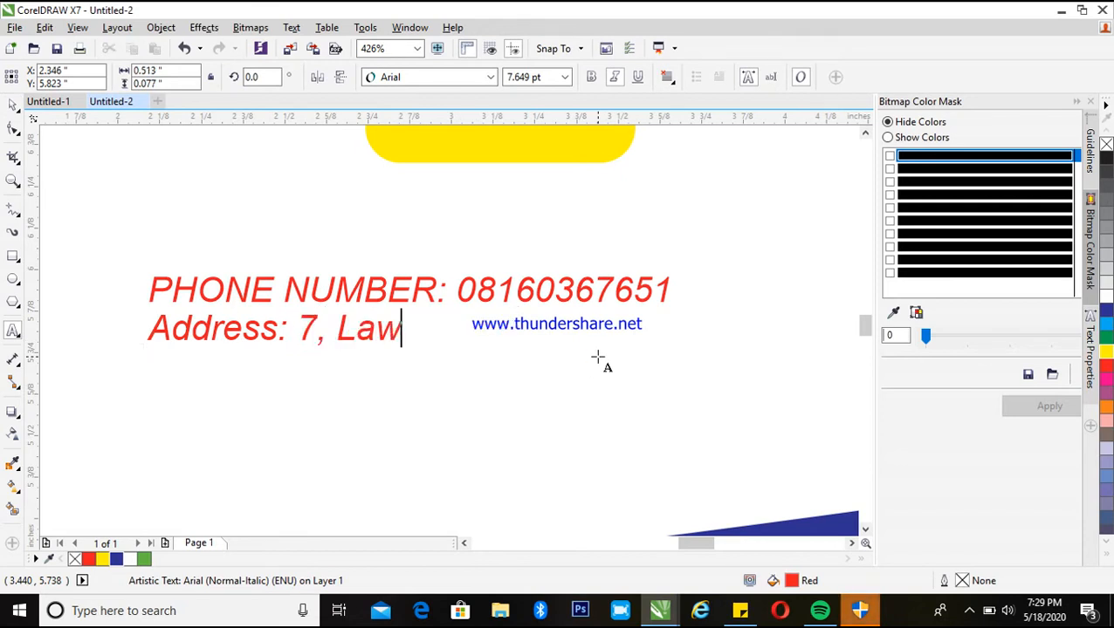
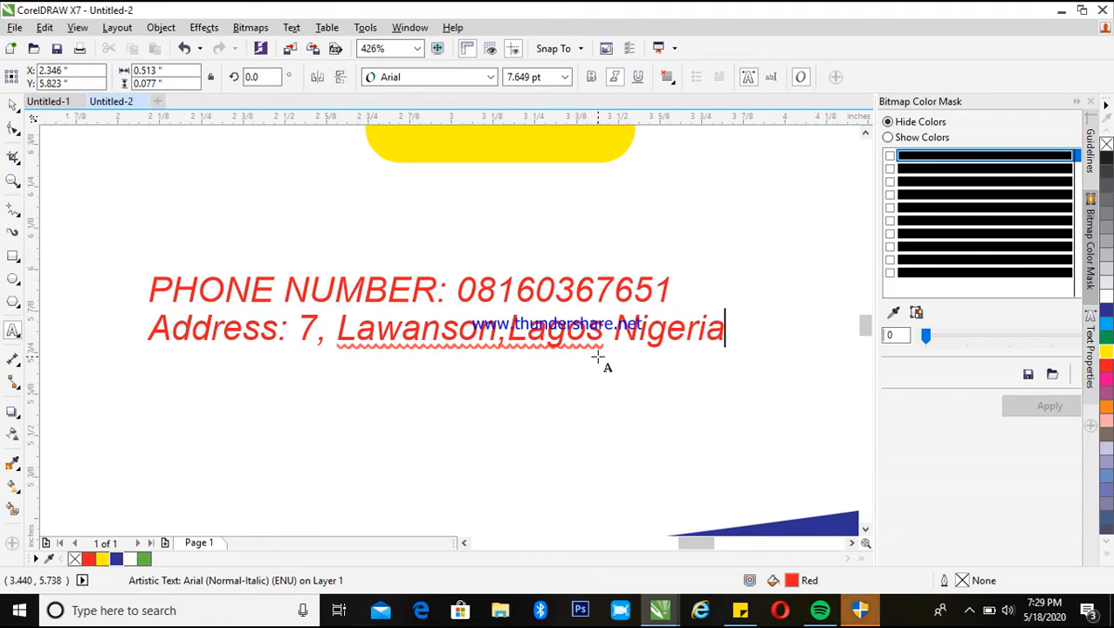
Leave text editing, select both contact text lines and align them left
key(ctrl+space)
key(F3)
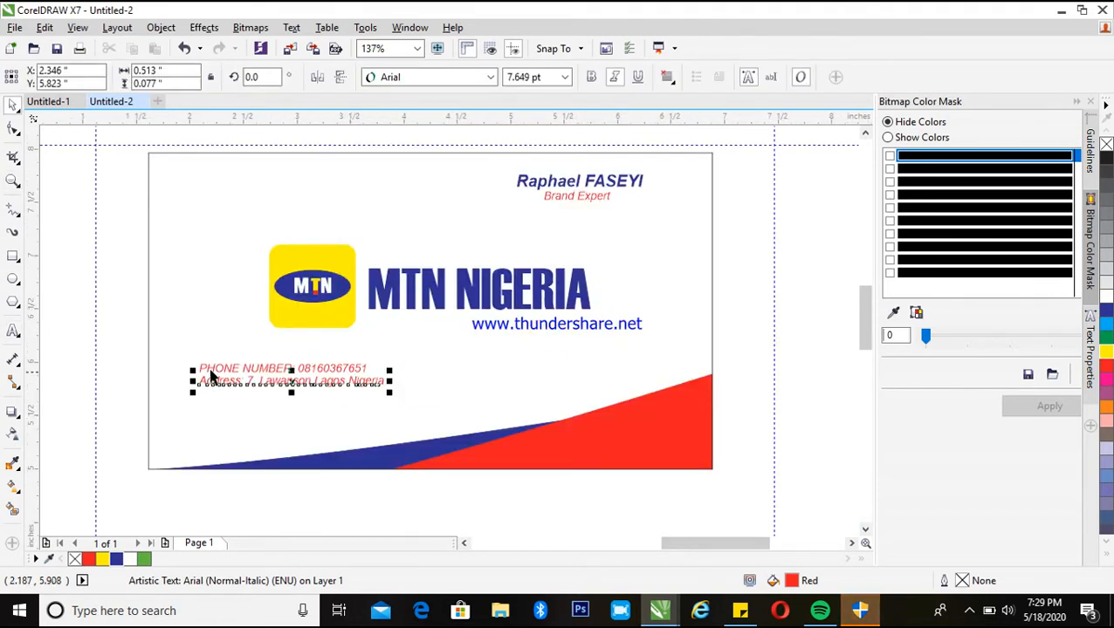
shift+click(214, 368)
key(l)
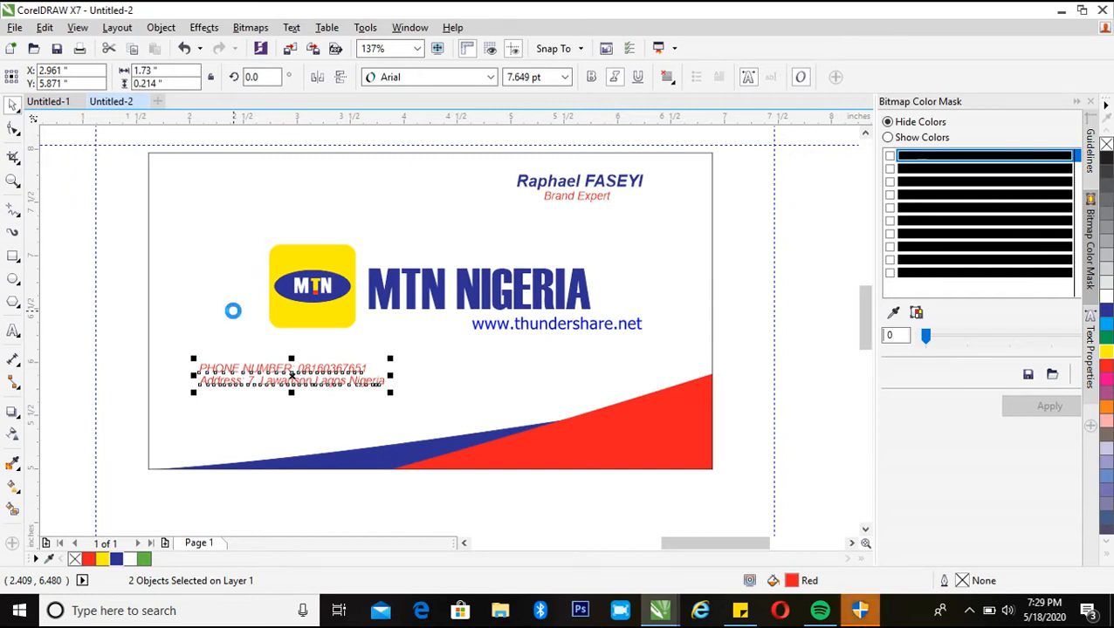
Convert the PHONE NUMBER label in the first contact line to Title Case
key(z)
scroll(430, 360, down, 2)
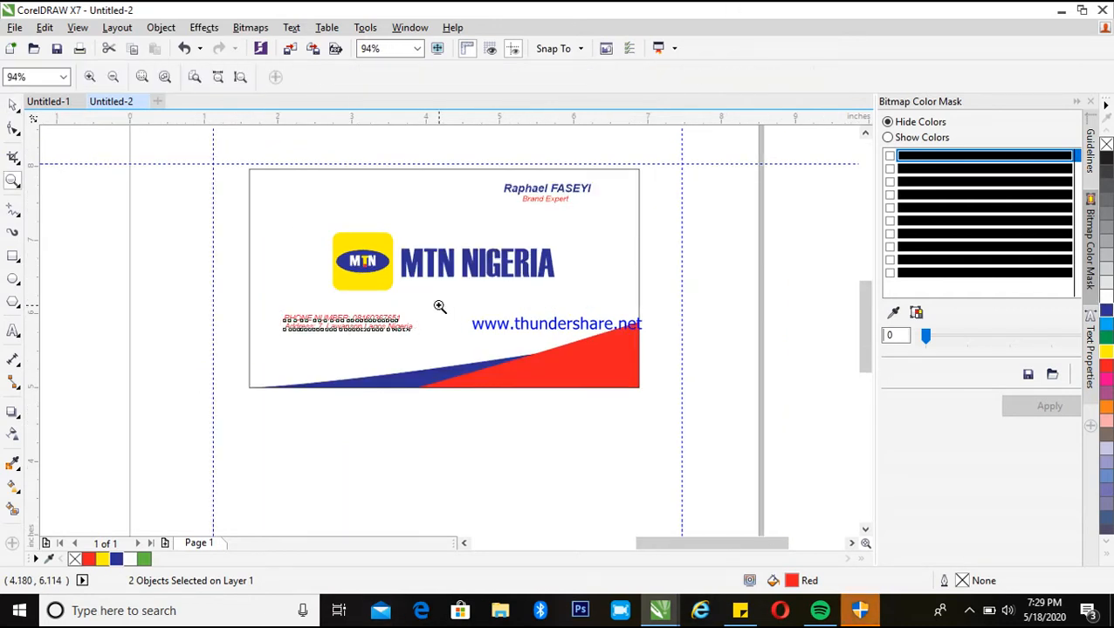
scroll(439, 307, down, 3)
drag(284, 291, 530, 445)
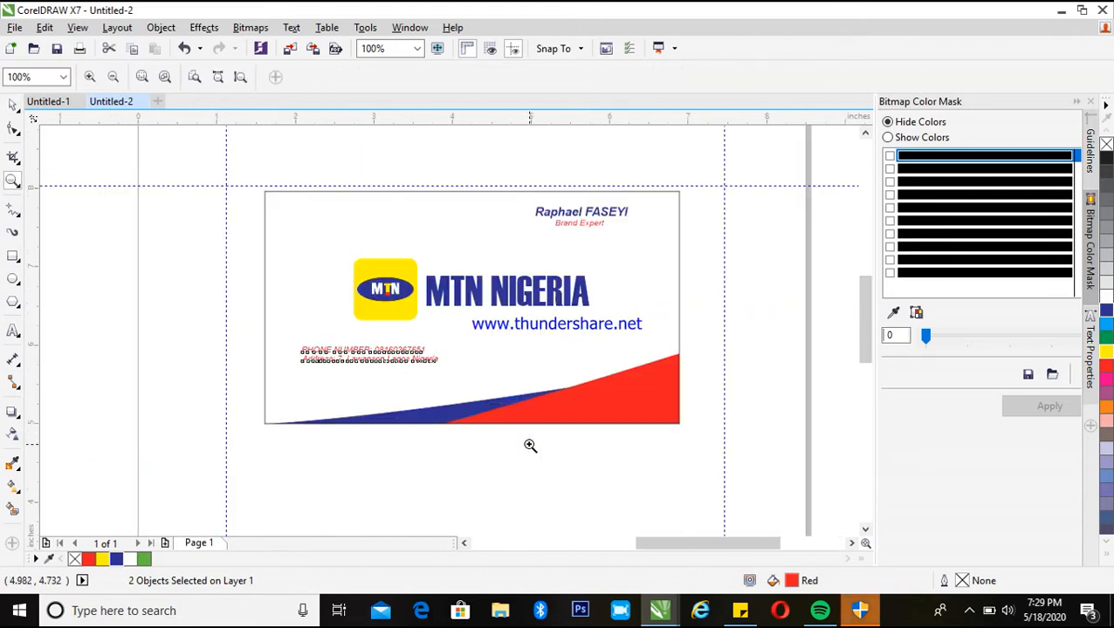
key(space)
click(373, 367)
key(space)
drag(214, 151, 724, 476)
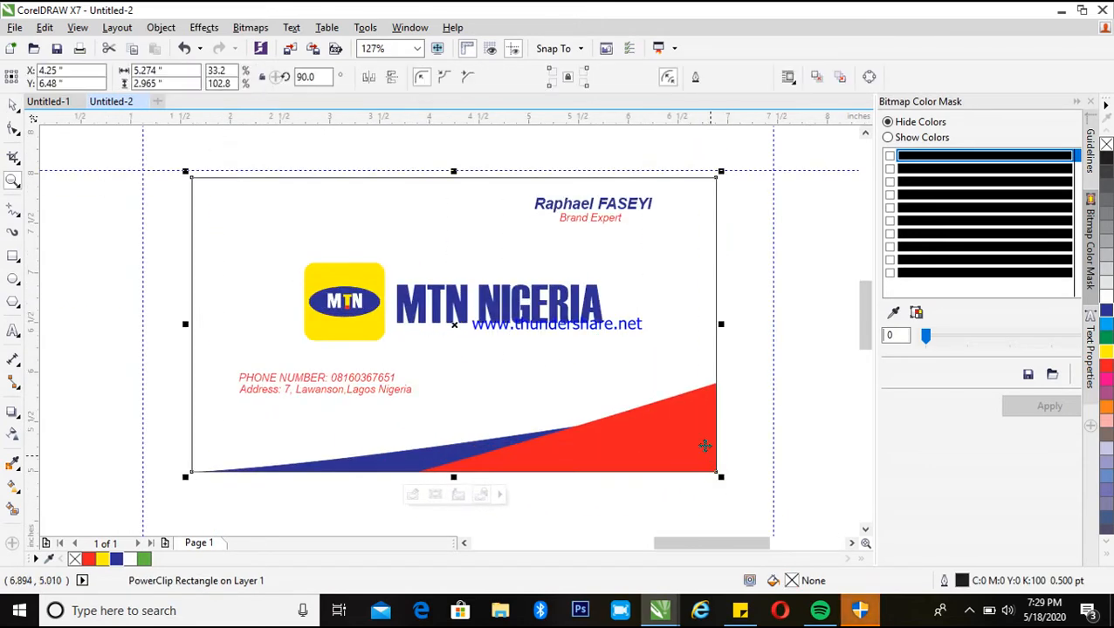
right_click(567, 382)
key(space)
key(space)
drag(182, 308, 677, 497)
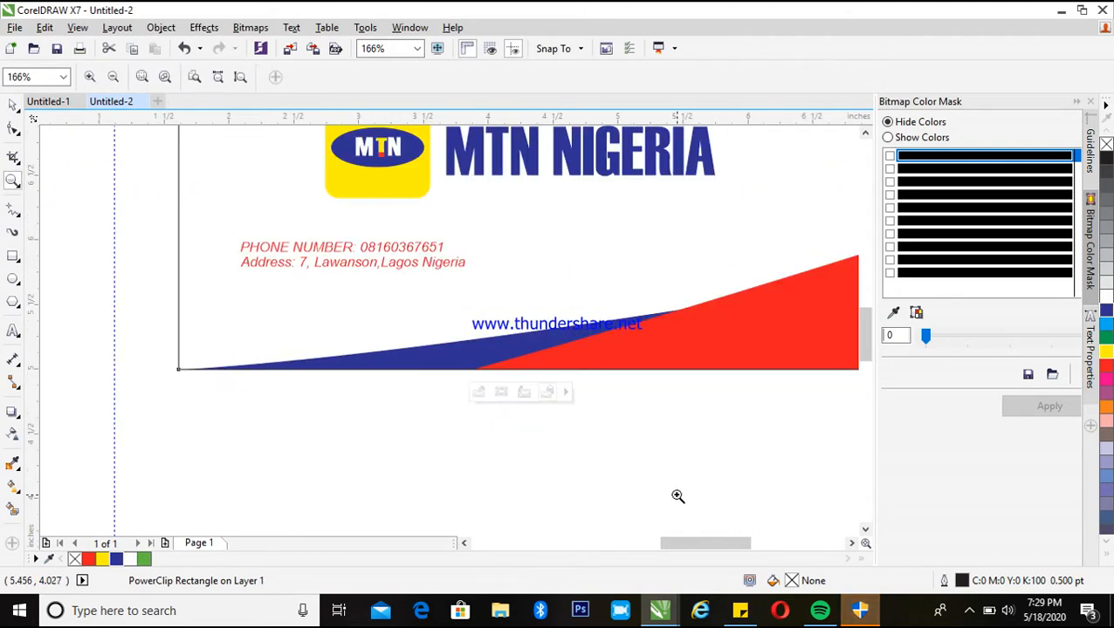
key(space)
double_click(274, 248)
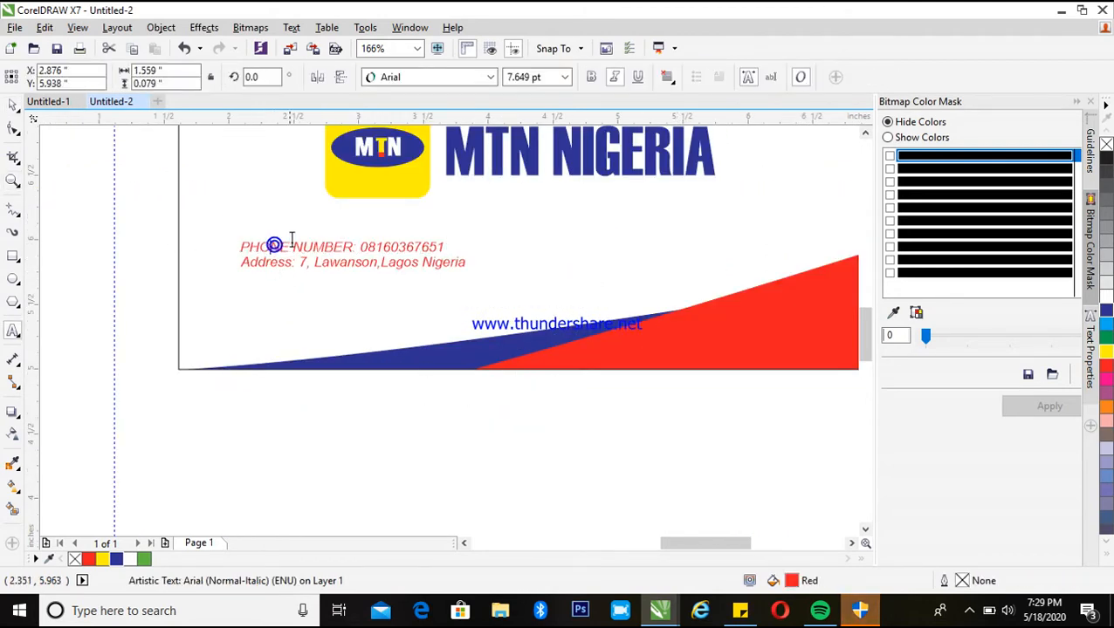
drag(240, 248, 353, 248)
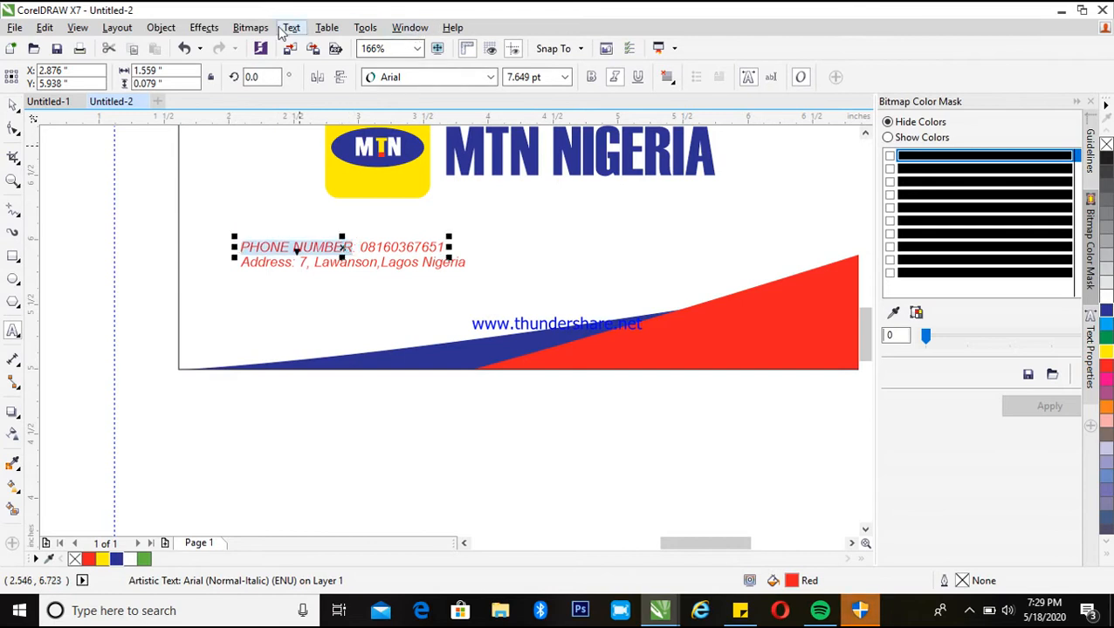
click(292, 27)
click(345, 421)
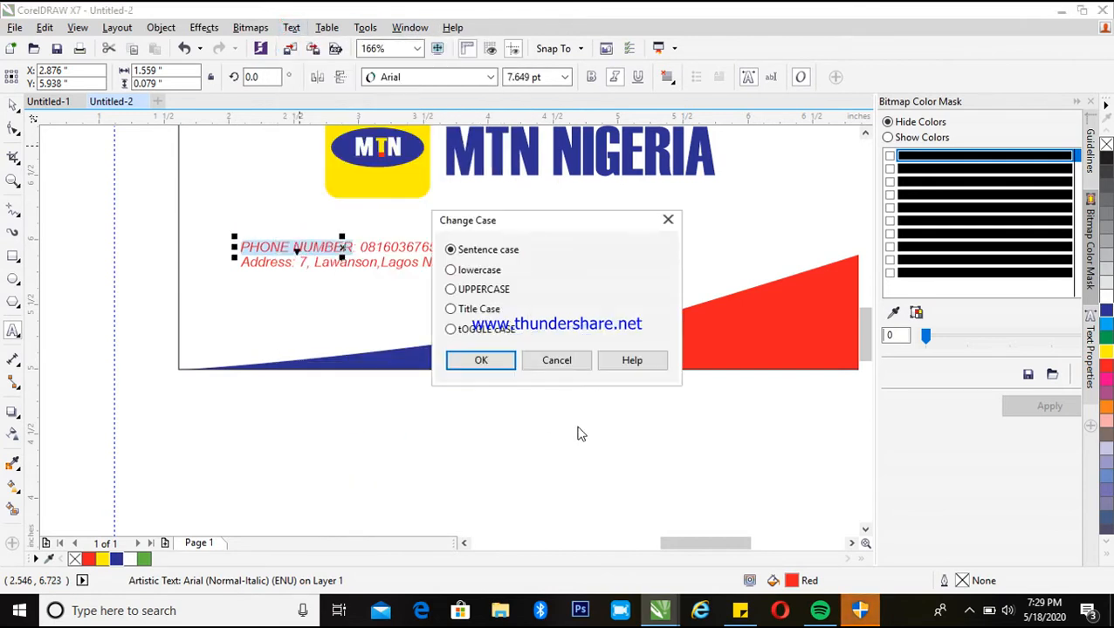
key(Down)
key(Down)
key(Down)
key(Return)
key(ctrl+space)
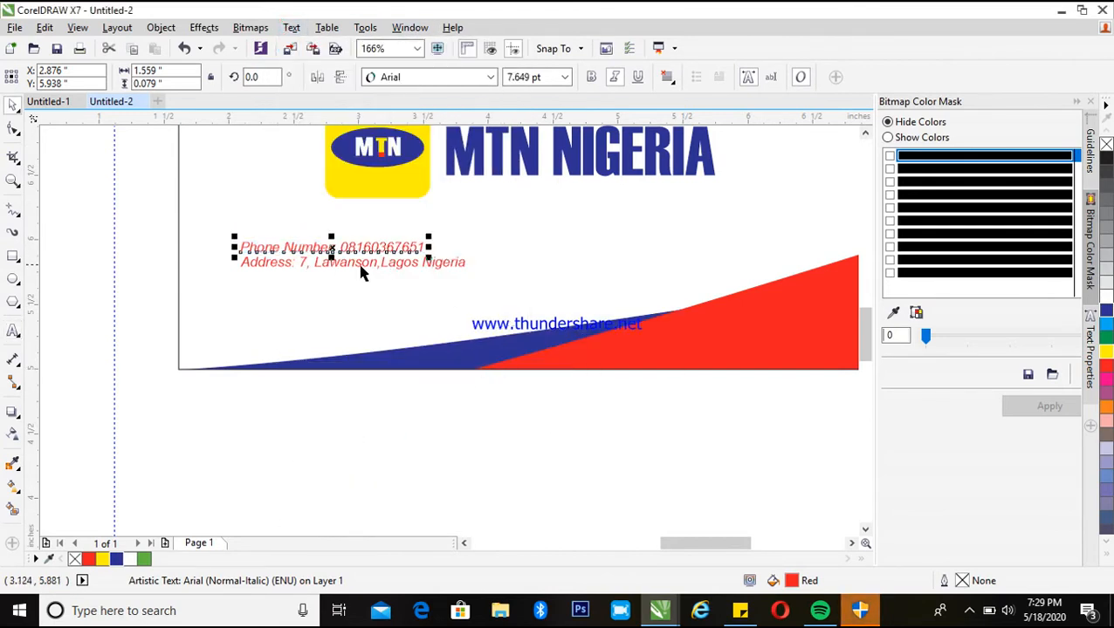
Duplicate the address line directly below itself as a third contact line
shift+click(358, 264)
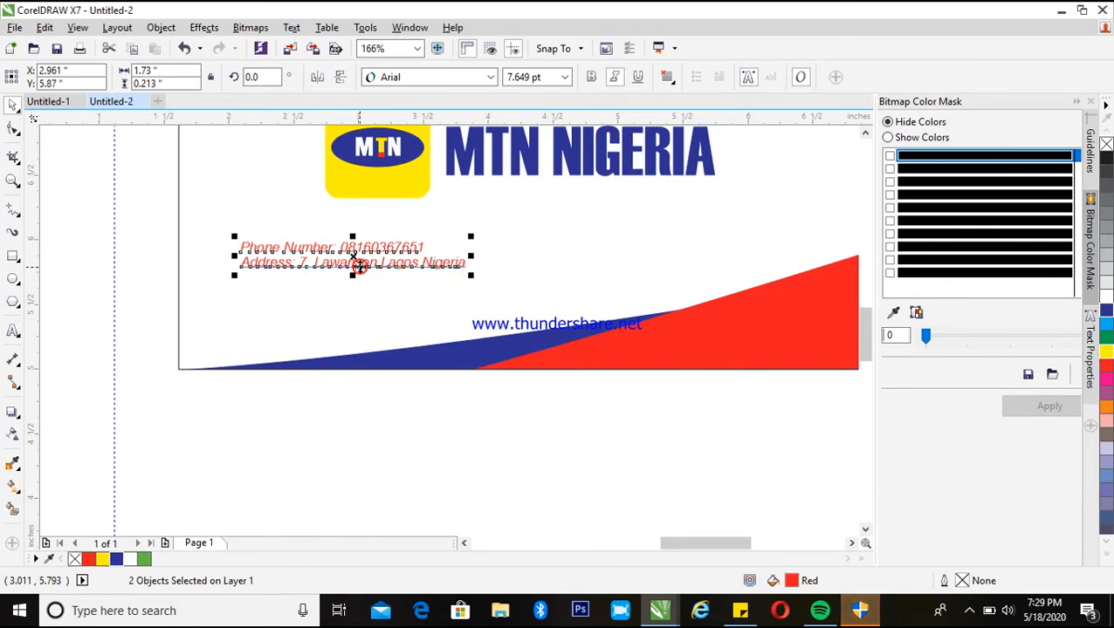
click(194, 322)
drag(270, 266, 271, 278)
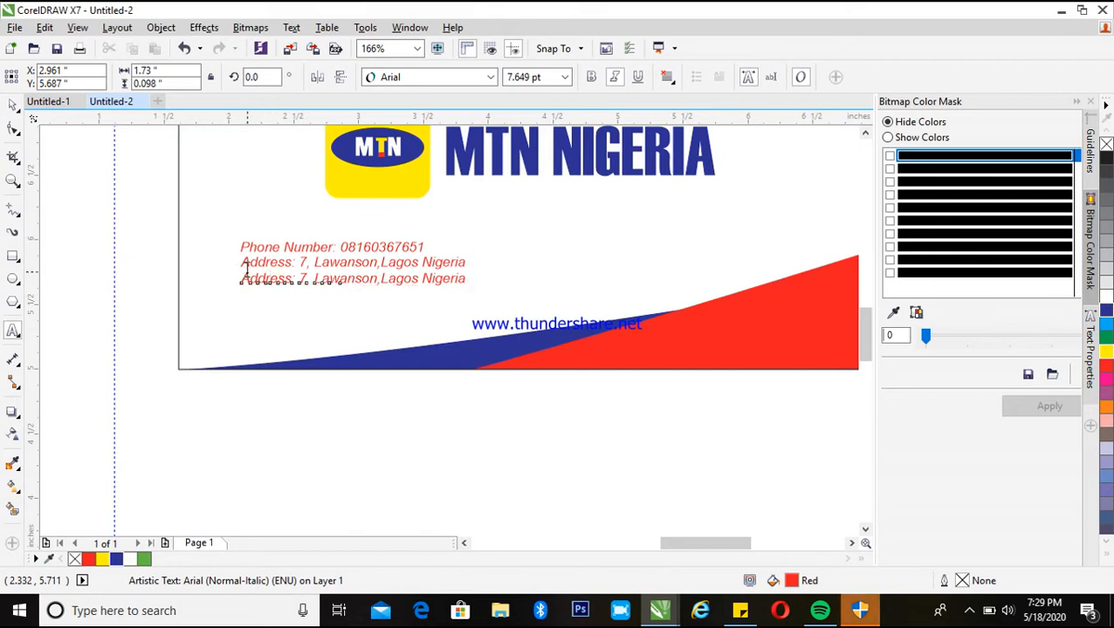
Relabel the copied third line as Email Address
key(z)
drag(213, 257, 556, 334)
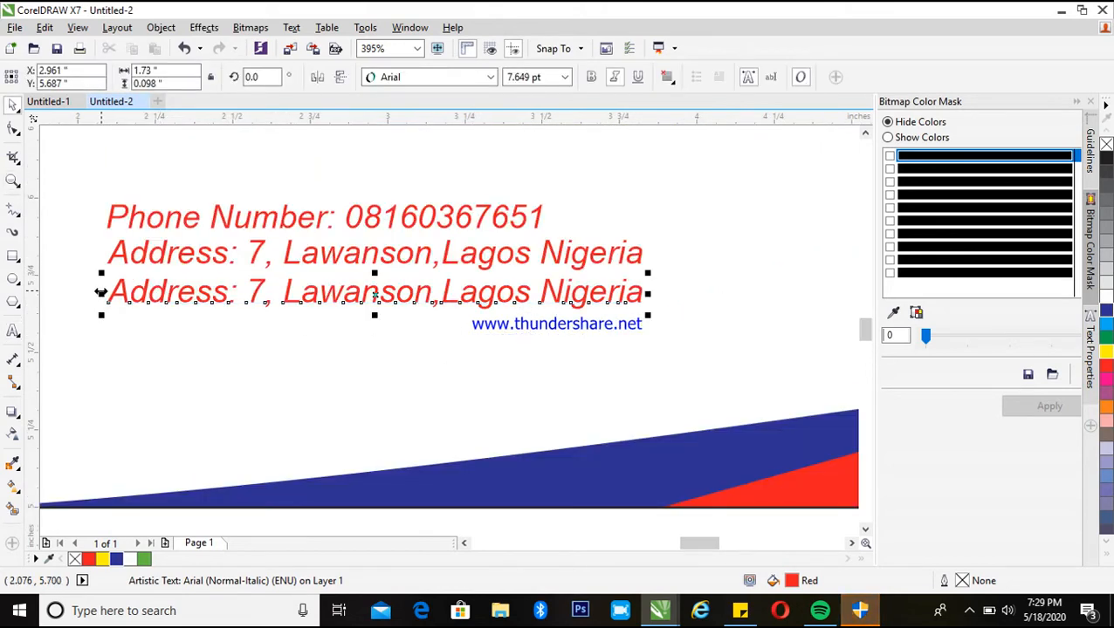
double_click(109, 294)
drag(111, 294, 227, 295)
text(EmailAd)
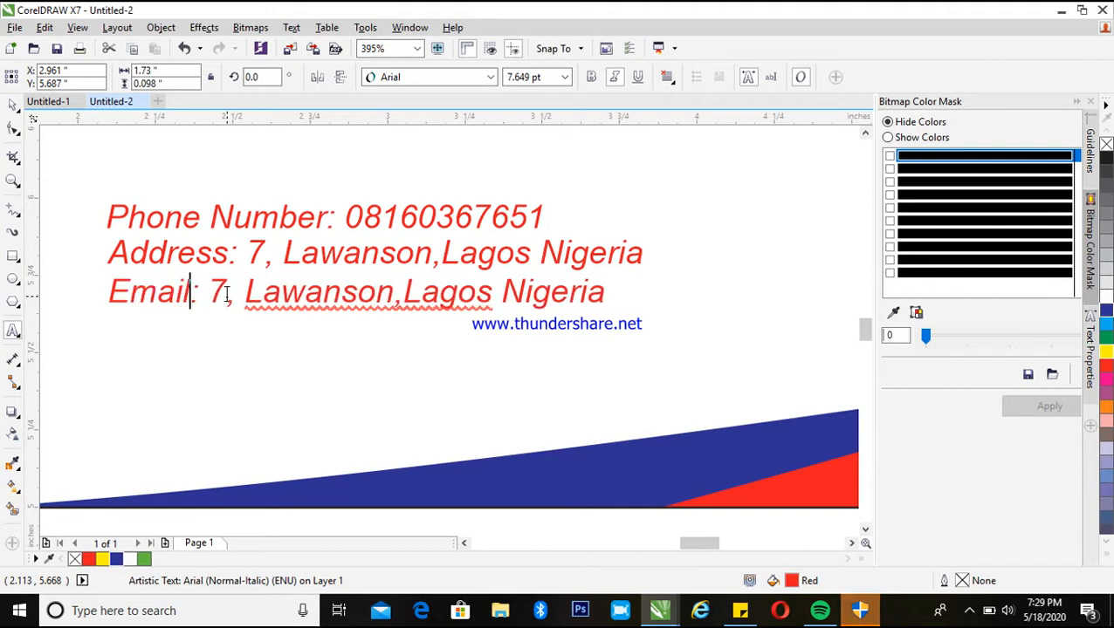
text(dress)
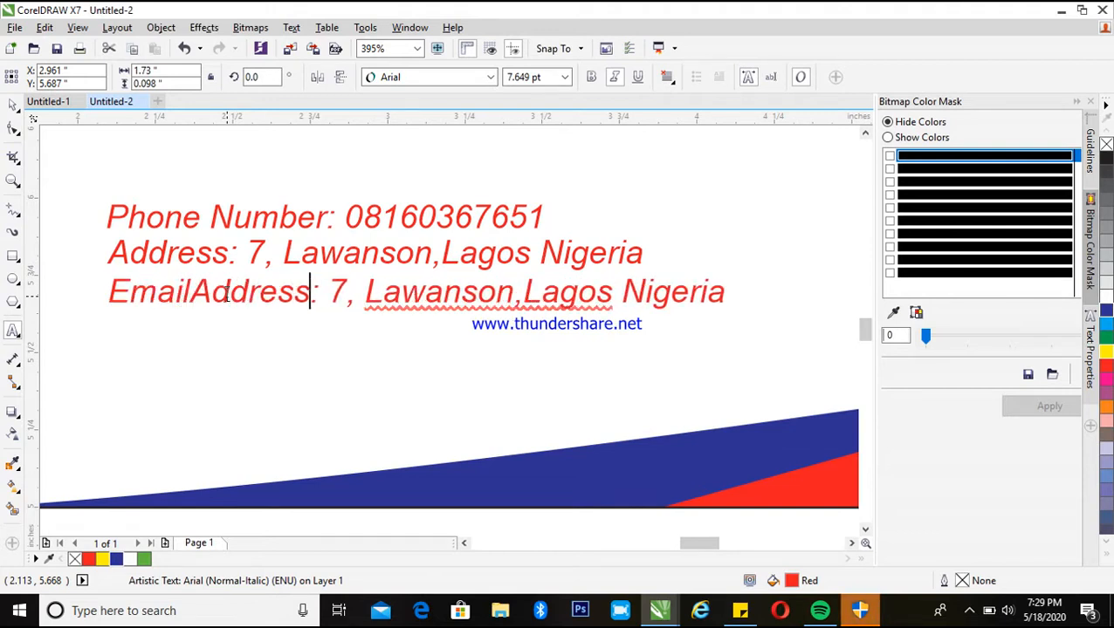
key(Left)
key(Left)
key(Left)
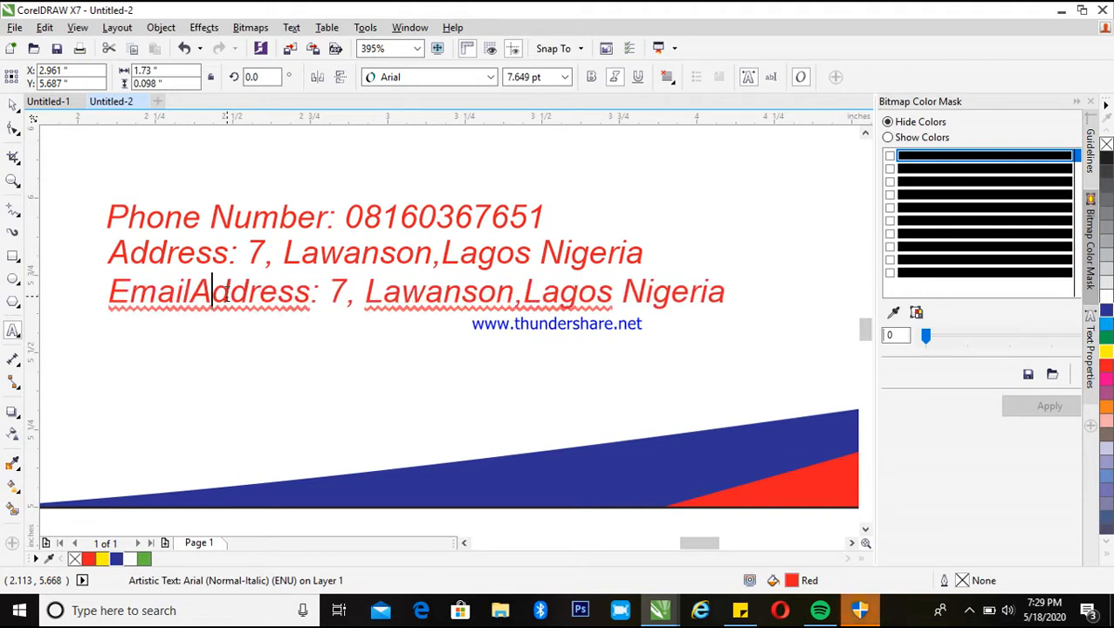
key(ctrl+space)
Replace the rest of the third line with the company's e-mail address
double_click(340, 301)
drag(340, 301, 796, 358)
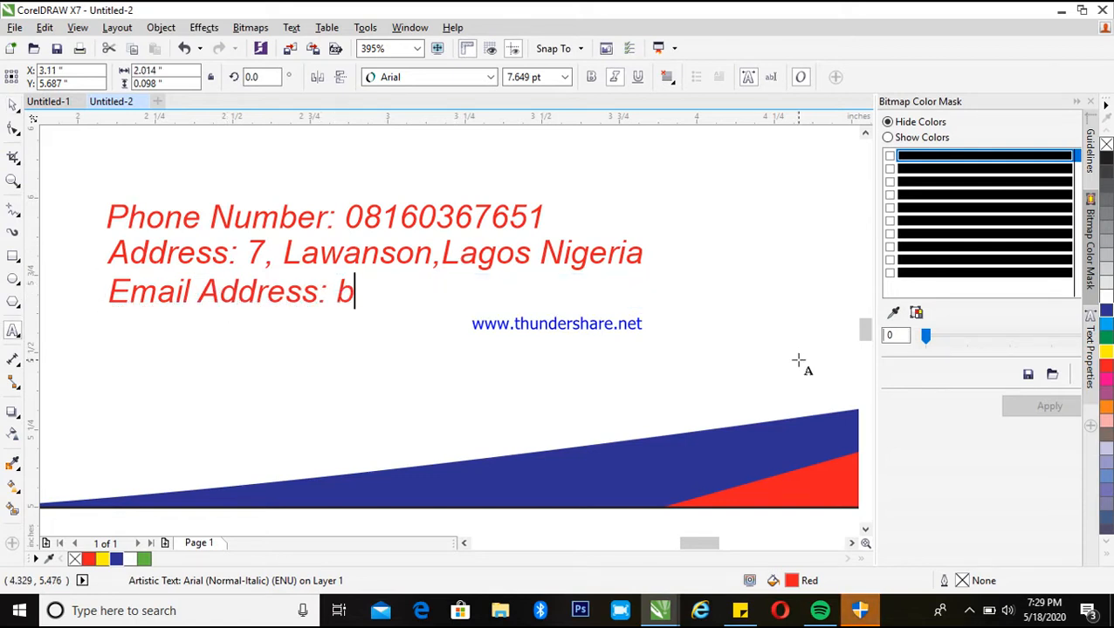
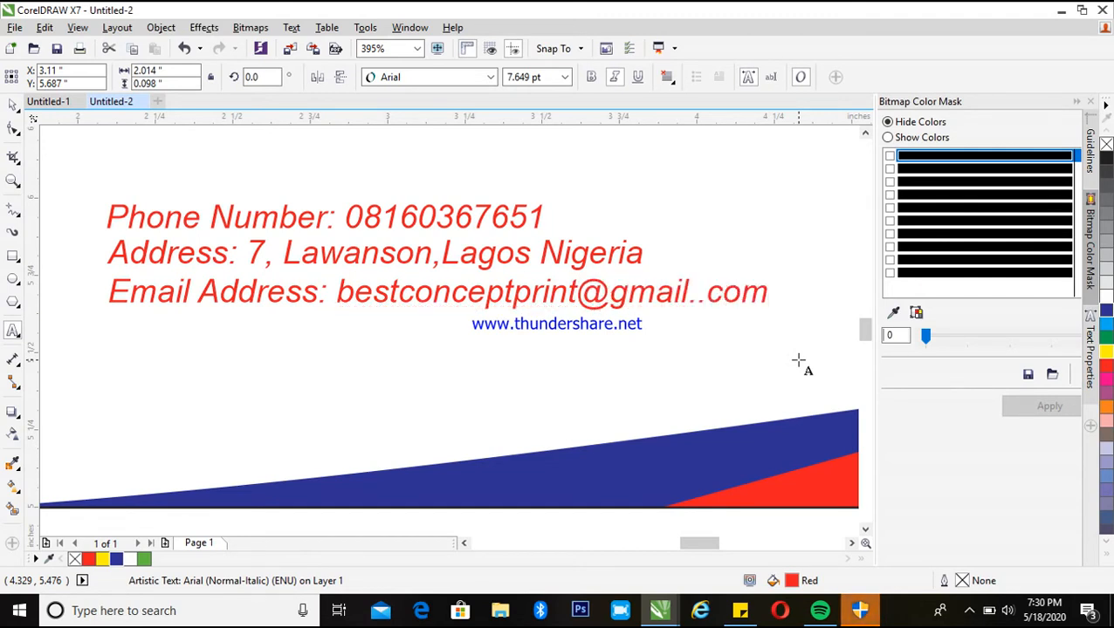
Delete the extra dot in the e-mail address's domain and leave text editing
click(698, 302)
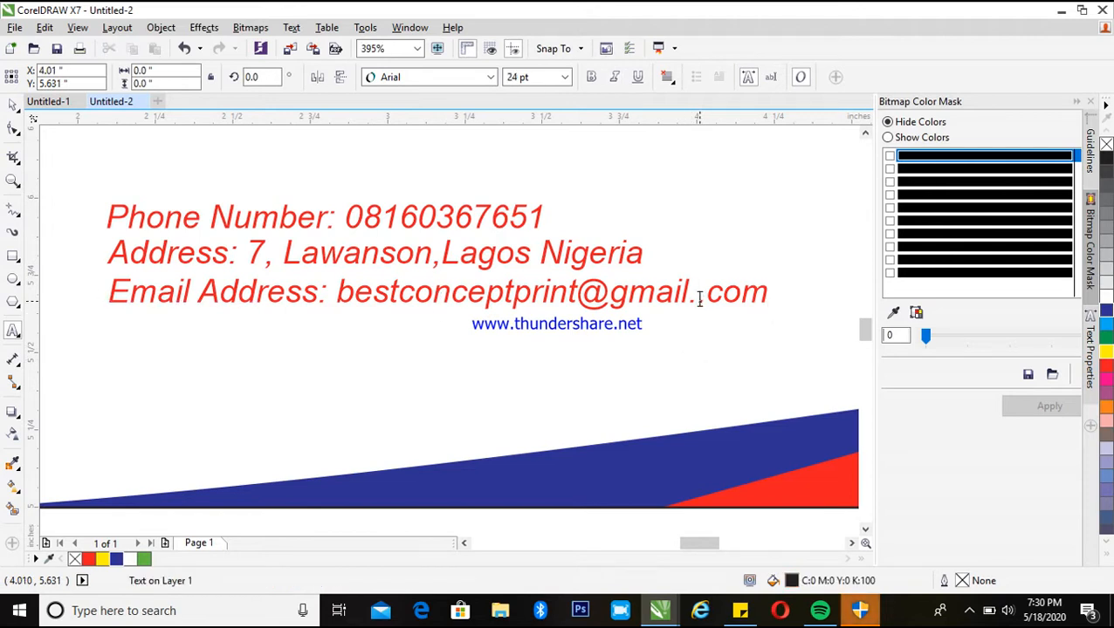
click(697, 297)
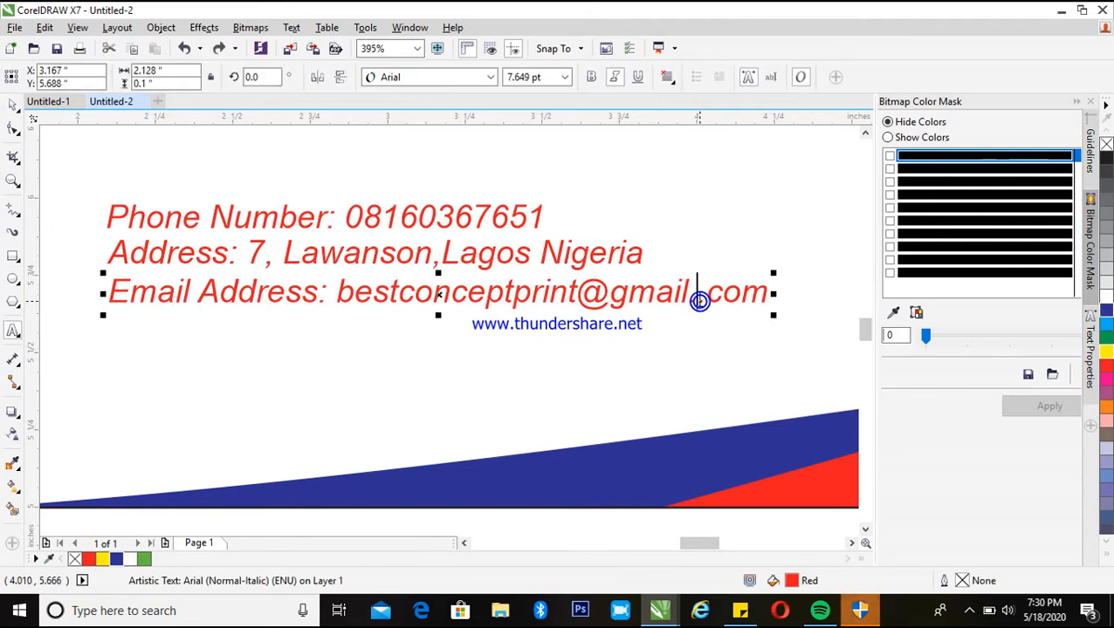
key(BackSpace)
key(ctrl+space)
Edit the card's PowerClip contents and move the red shape up towards the card's upper left
key(F3)
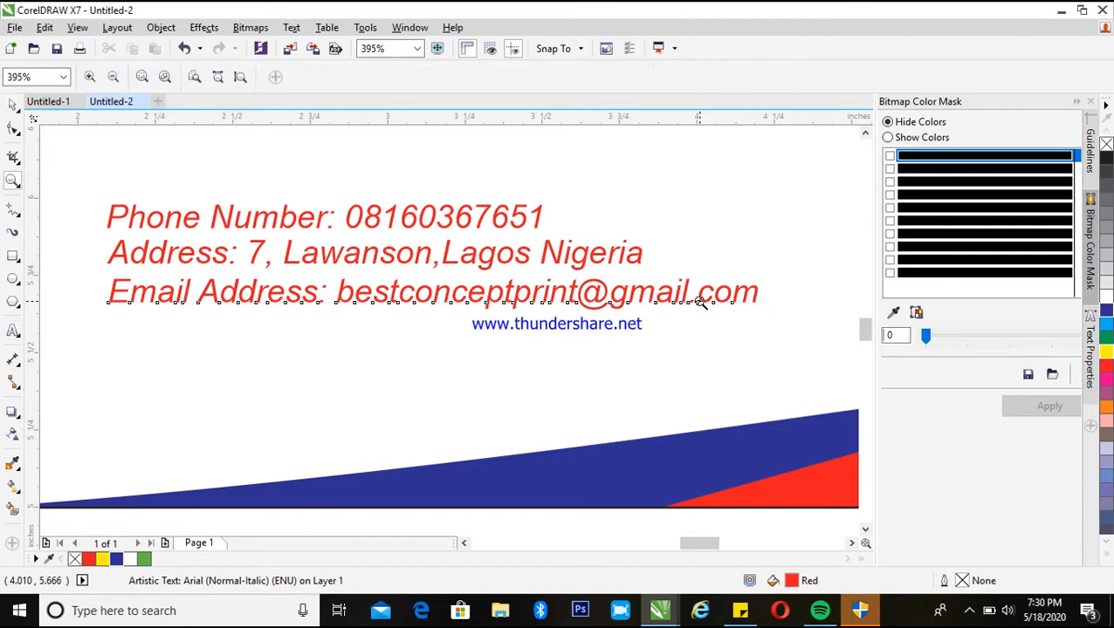
key(space)
key(space)
key(space)
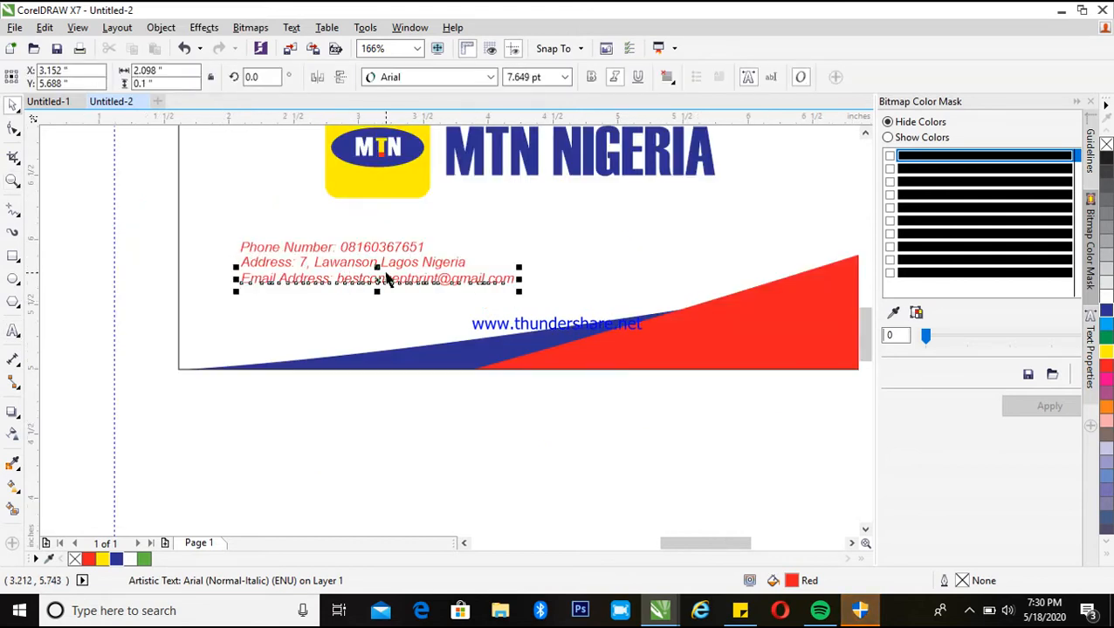
key(F2)
key(F3)
key(F2)
drag(224, 164, 728, 446)
key(F3)
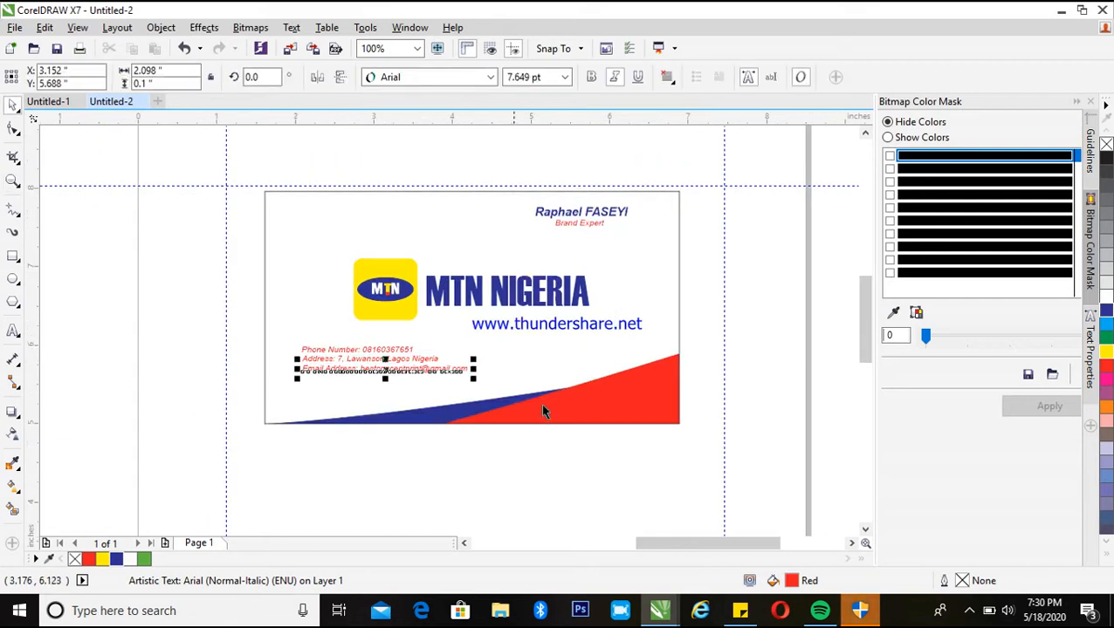
click(572, 419)
right_click(589, 398)
click(646, 166)
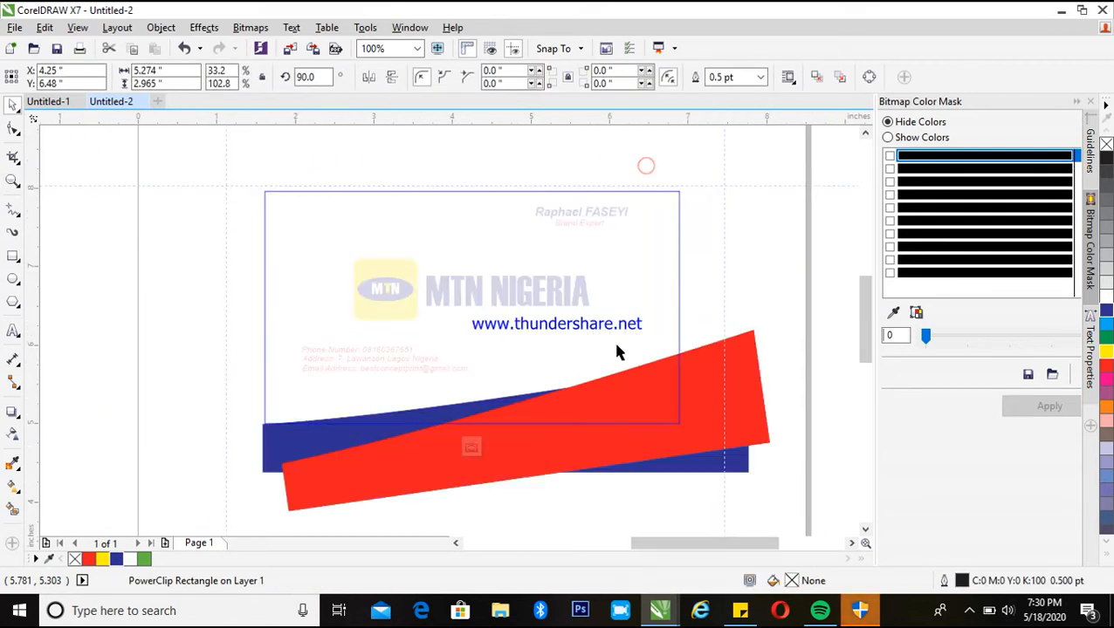
click(651, 395)
drag(651, 394, 430, 139)
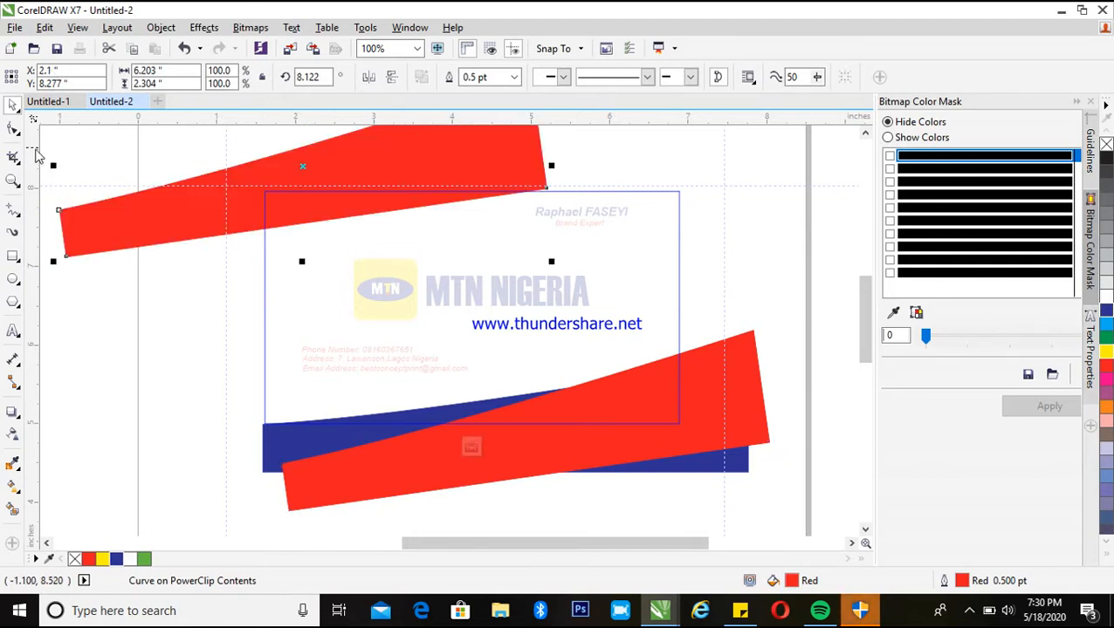
Convert the red shape's lower edge to a curve and bend it into a wave with an added node
click(15, 129)
right_click(319, 227)
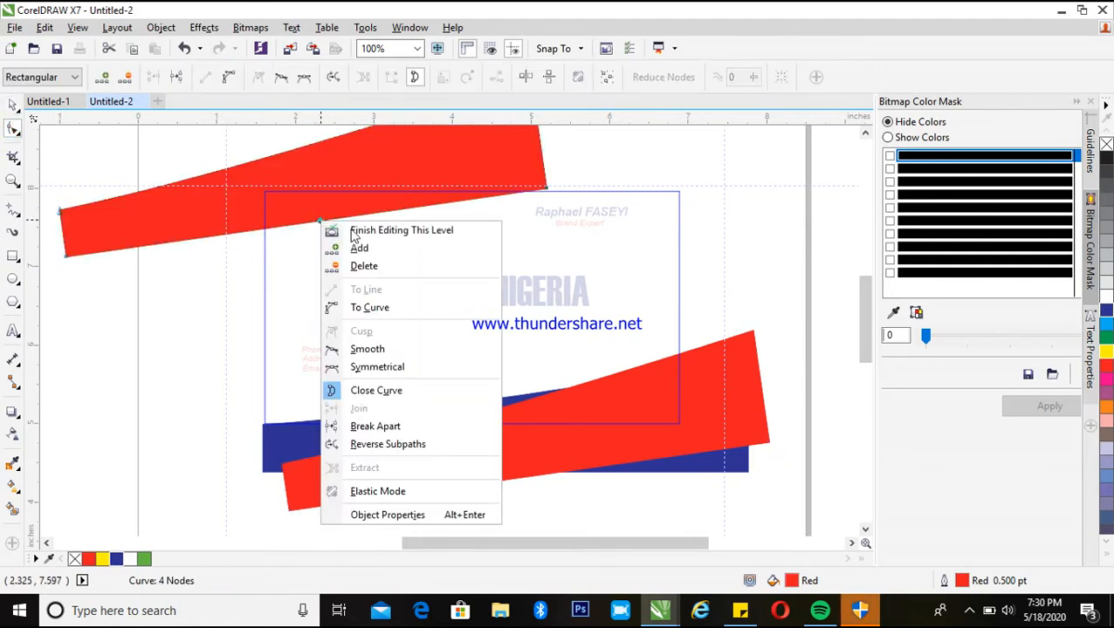
click(384, 308)
mouse_move(328, 227)
mouse_down()
mouse_move(323, 218)
mouse_move(341, 214)
mouse_up()
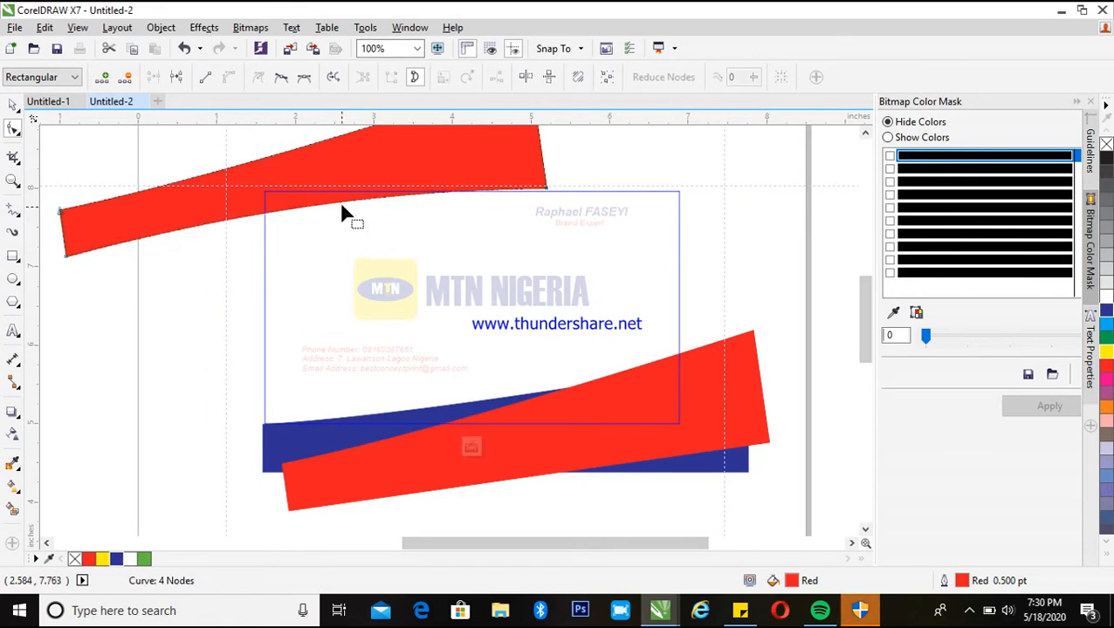
double_click(290, 212)
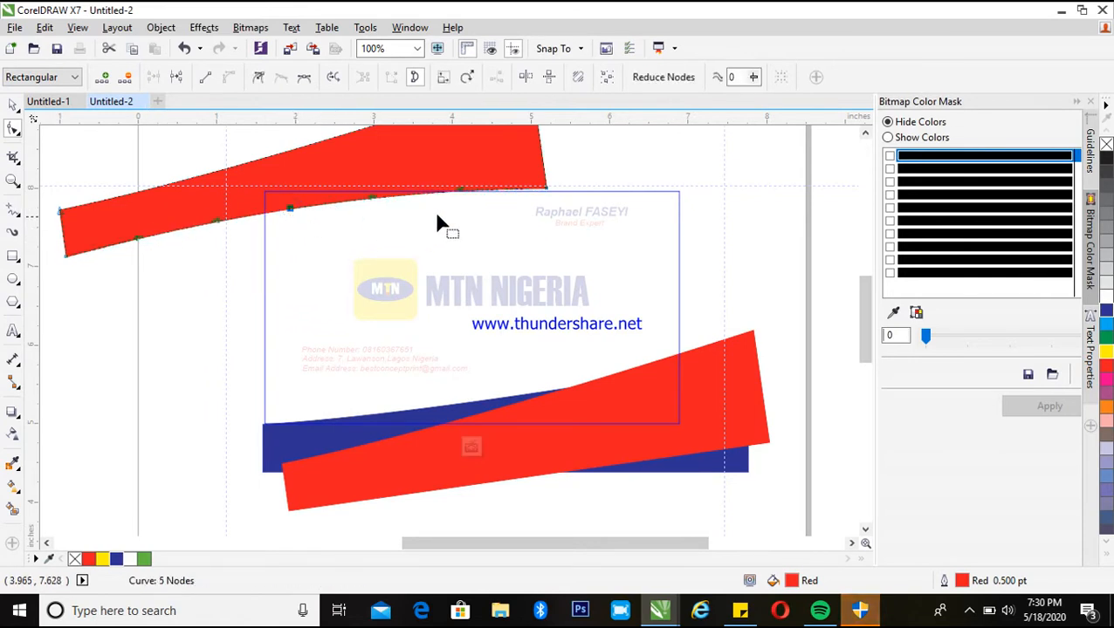
drag(367, 208, 349, 223)
key(space)
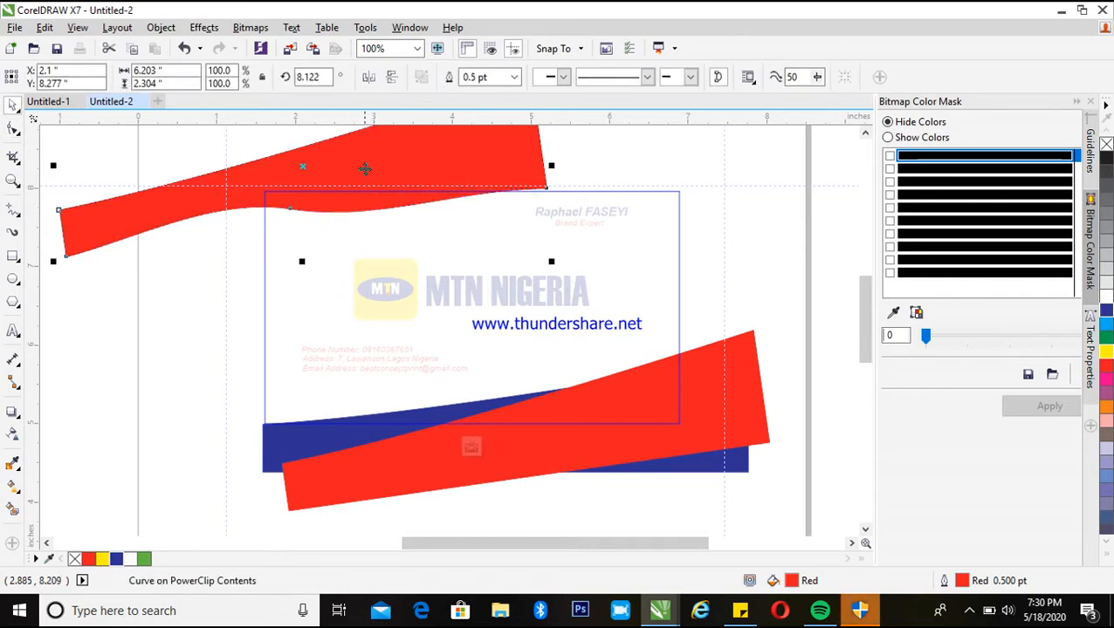
Duplicate the wavy red shape slightly lower, fill the copy blue and send it behind the red shape
drag(365, 169, 365, 171)
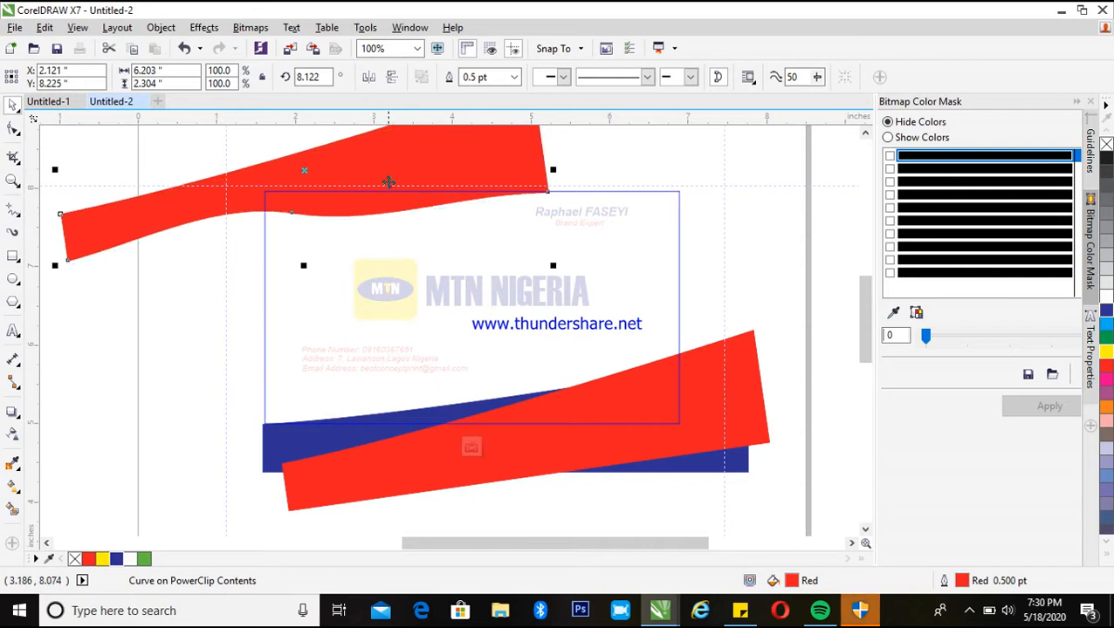
drag(390, 166, 390, 177)
click(117, 559)
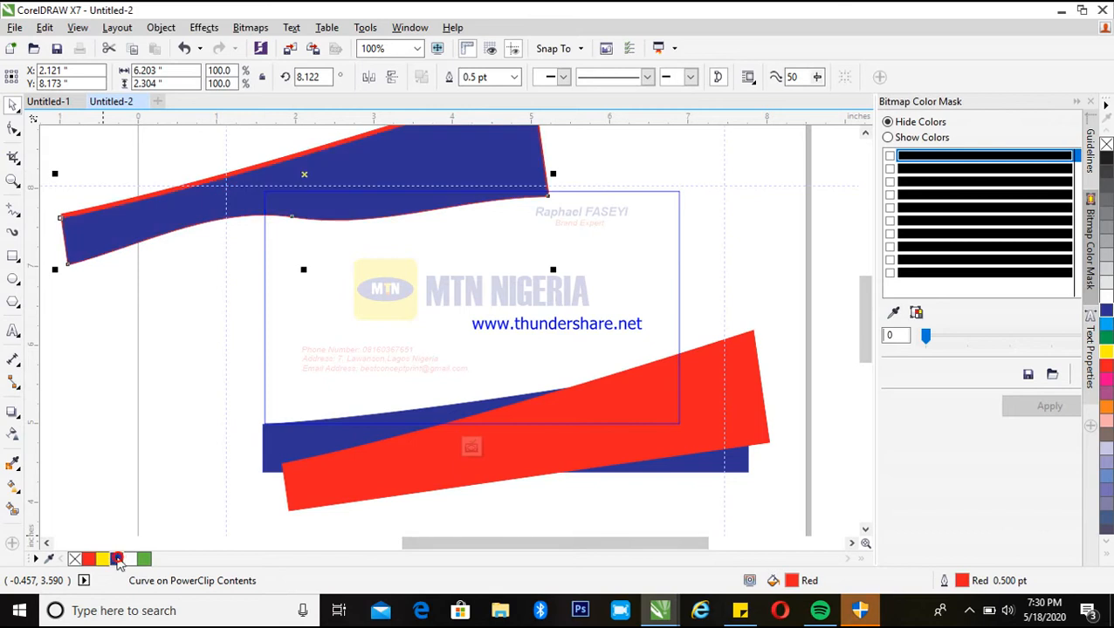
key(shift+Page_Down)
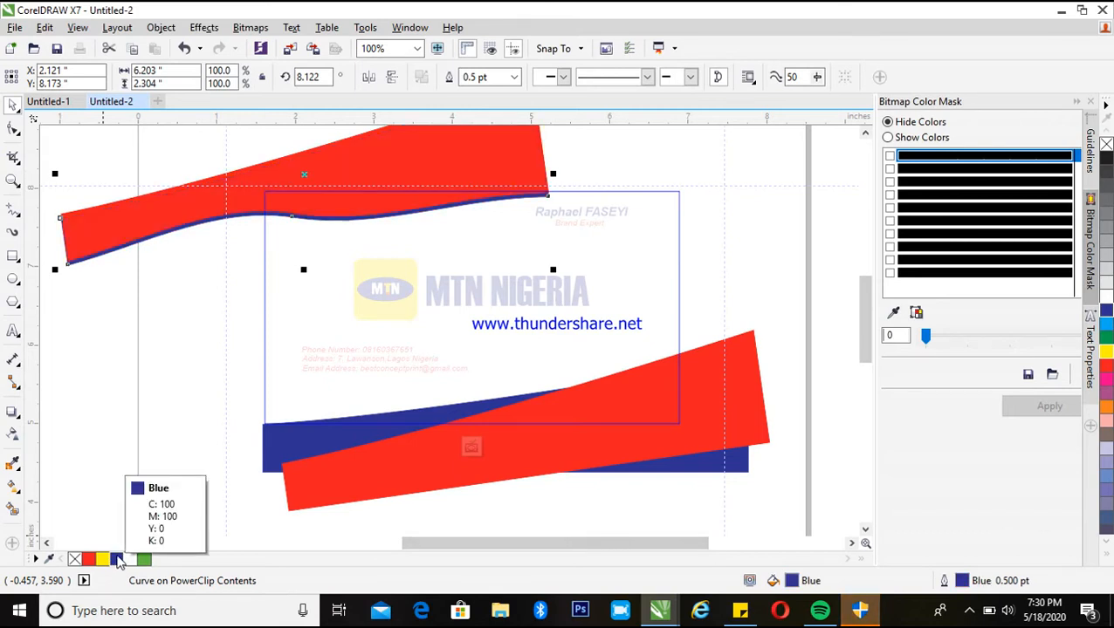
Finish editing the card's PowerClip contents
right_click(373, 169)
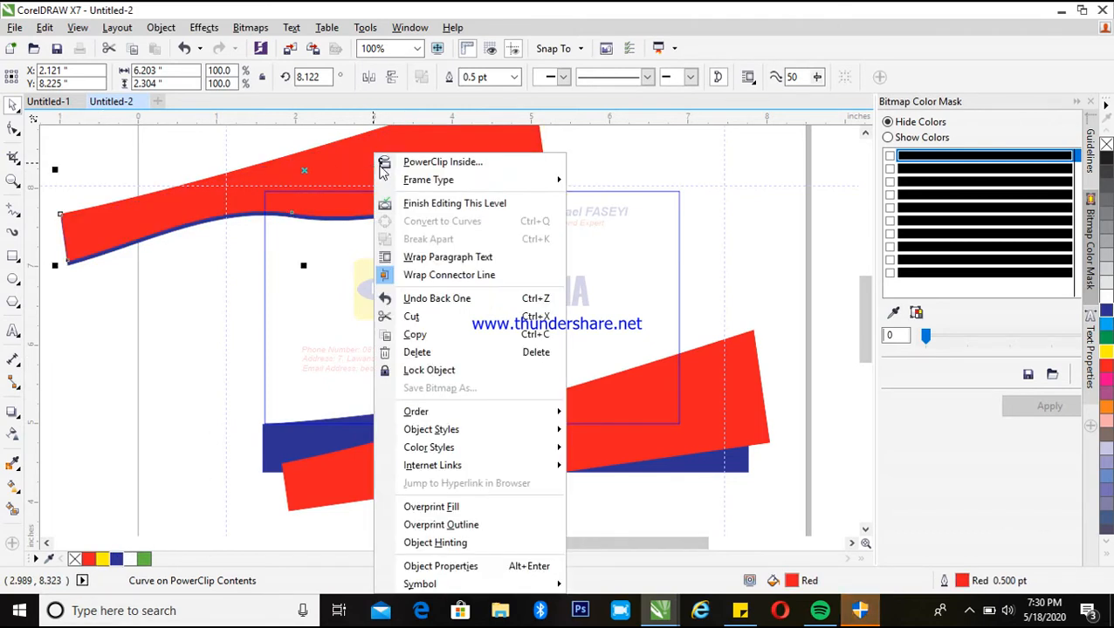
click(440, 200)
drag(205, 146, 768, 471)
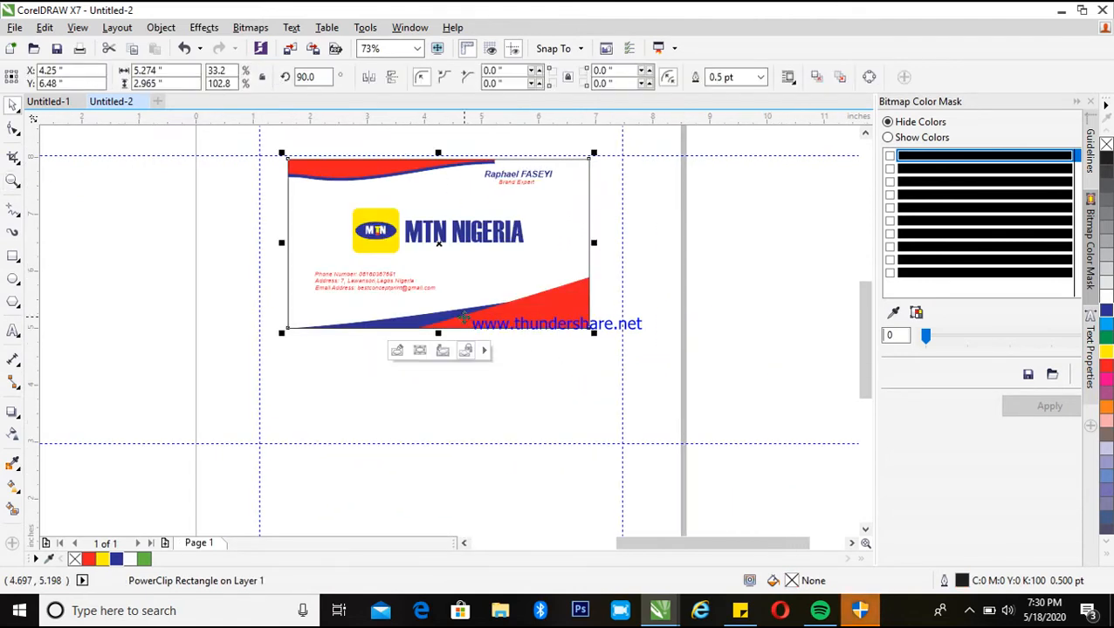
Center-align the three contact detail lines and move them centered below the MTN logo
key(F2)
drag(250, 132, 655, 382)
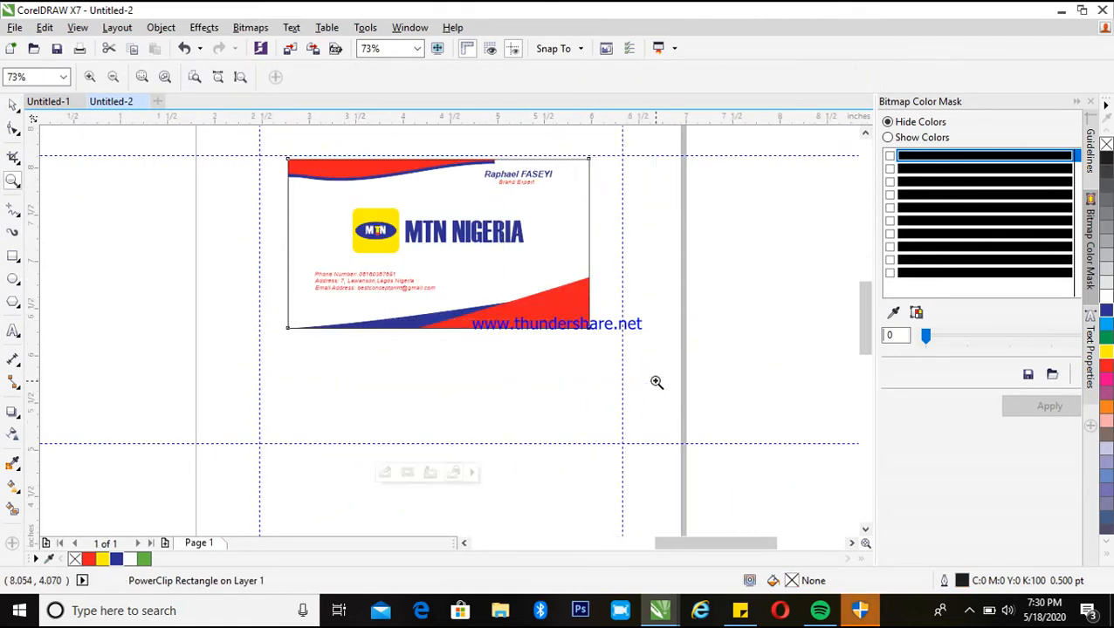
key(F2)
drag(129, 137, 710, 484)
drag(141, 366, 468, 480)
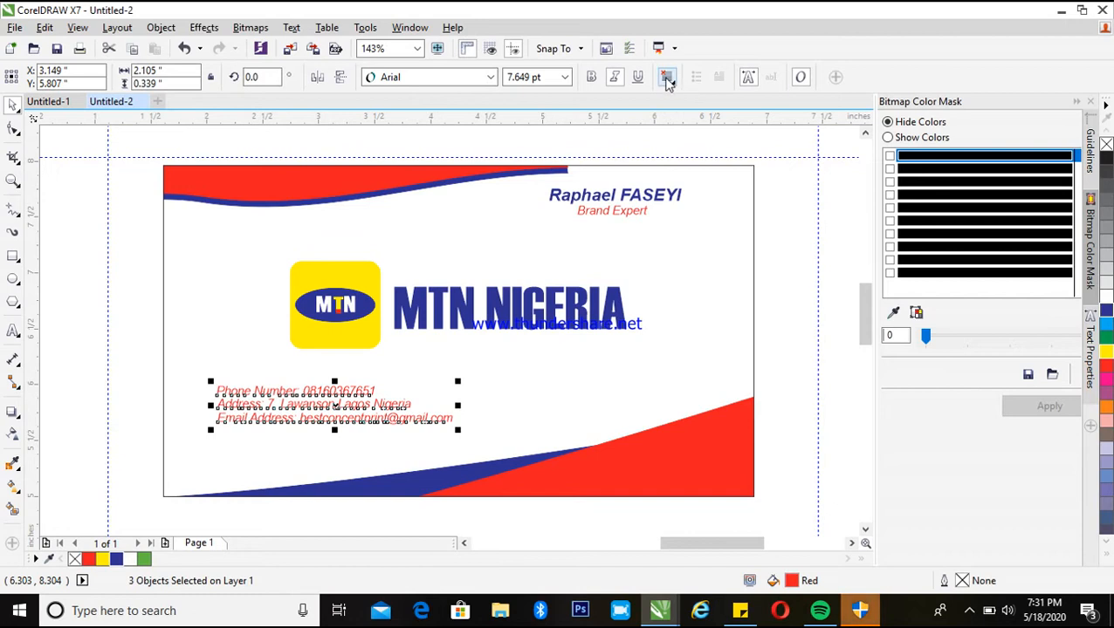
click(667, 77)
click(736, 133)
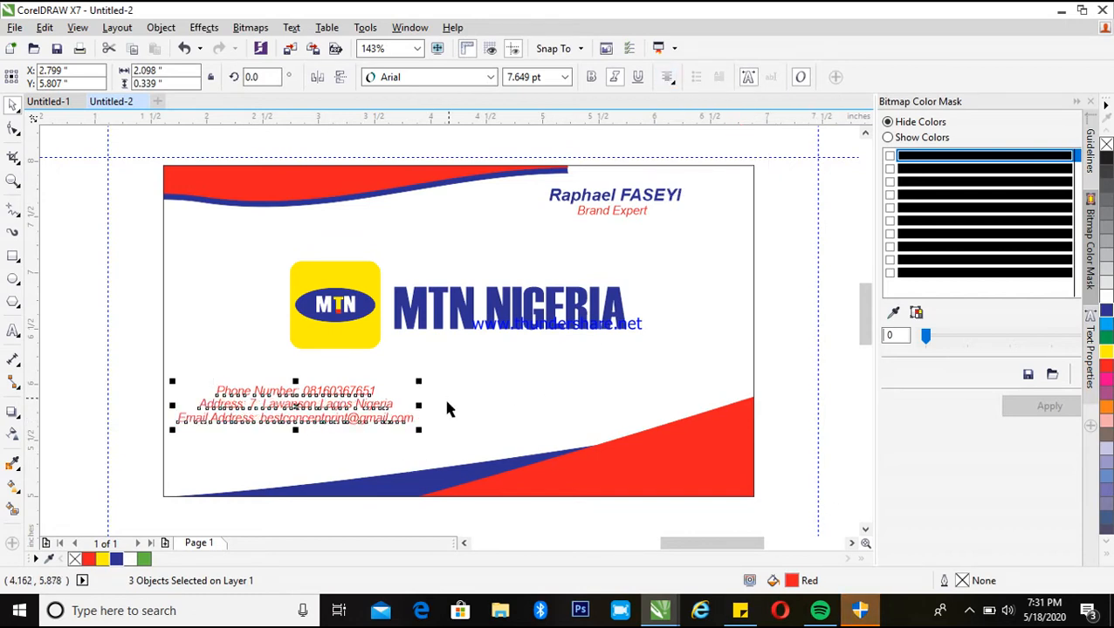
drag(306, 405, 467, 393)
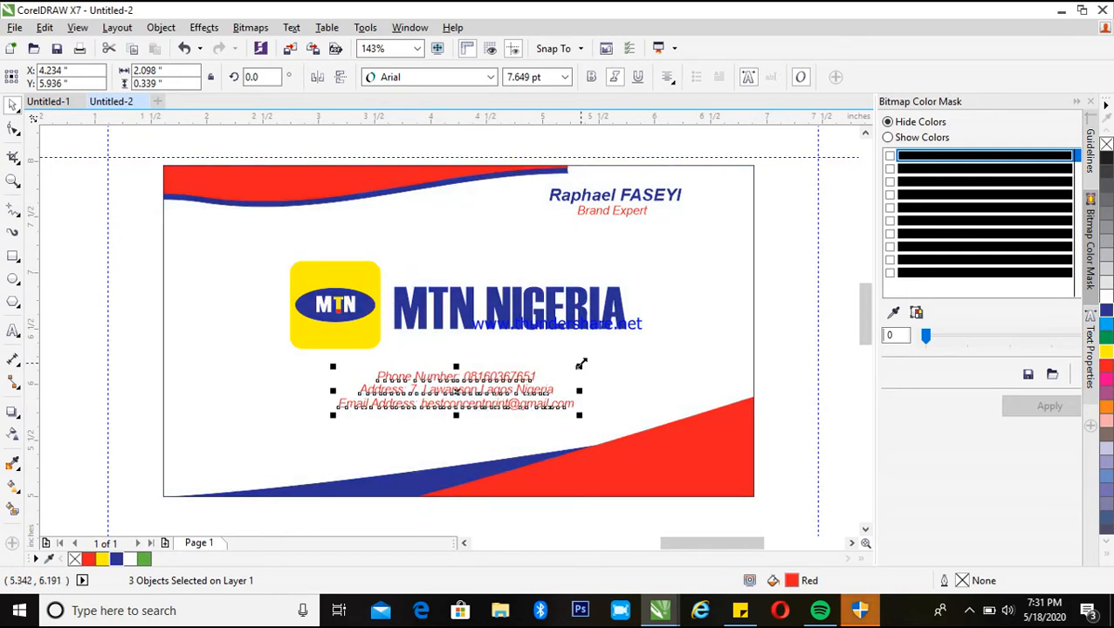
Preview the finished business card in full-screen preview
right_click(804, 276)
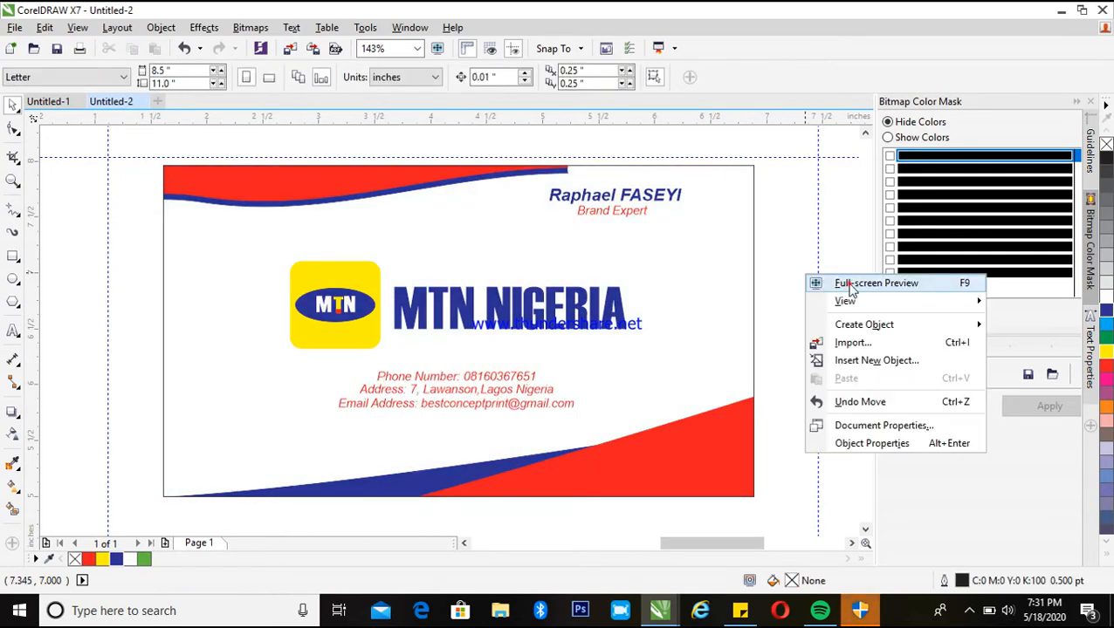
click(849, 285)
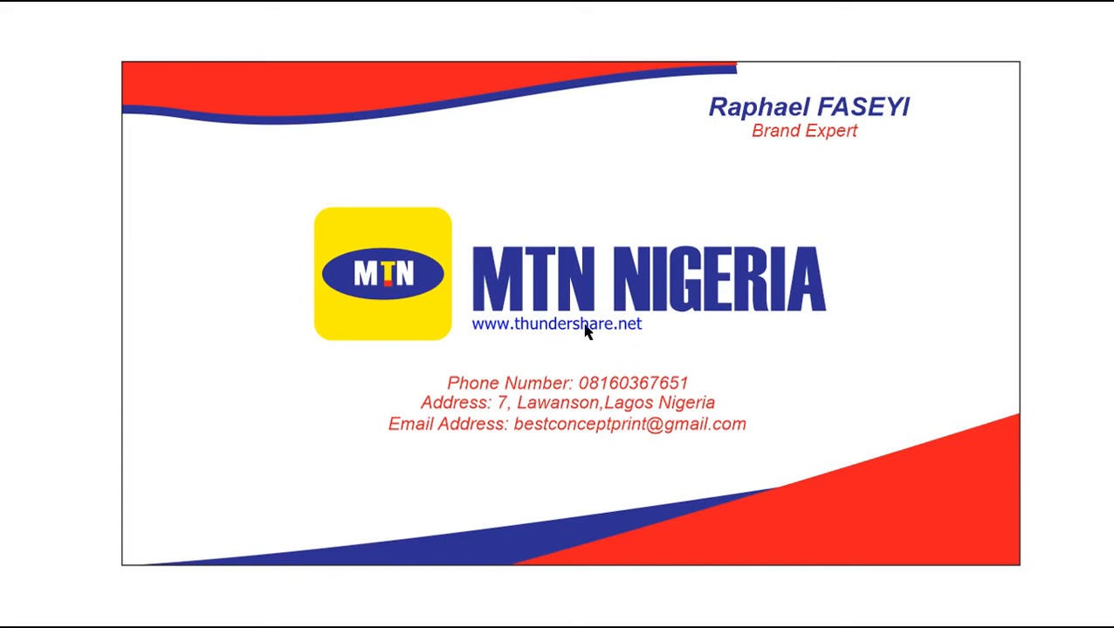
key(Escape)
Select the whole business card and move it off the page to the left
scroll(516, 302, down, 4)
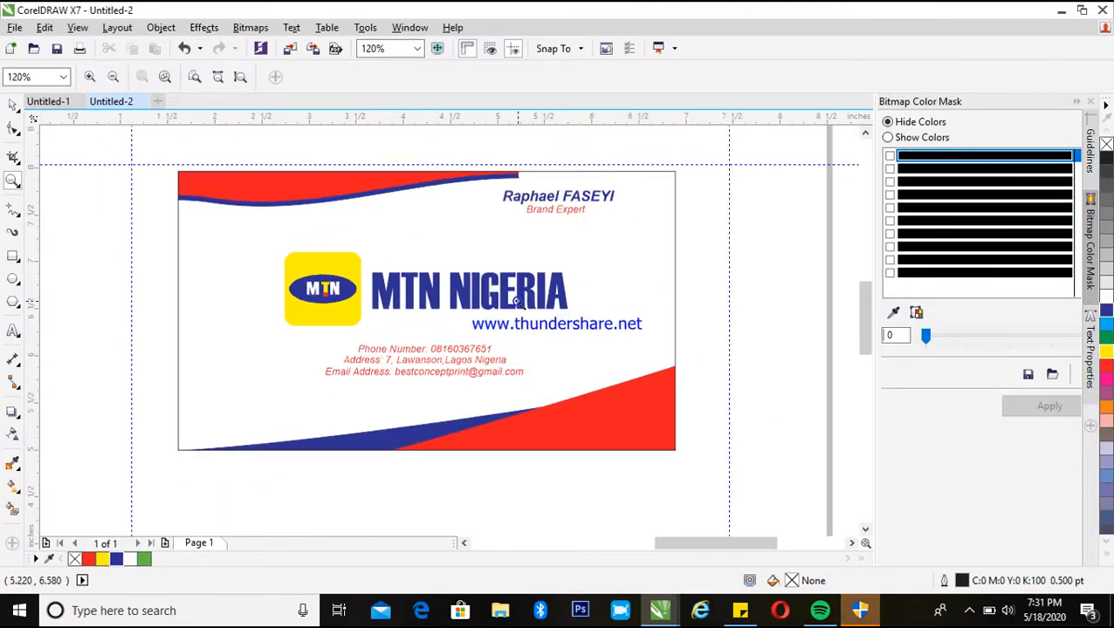
scroll(517, 302, up, 1)
scroll(528, 312, down, 4)
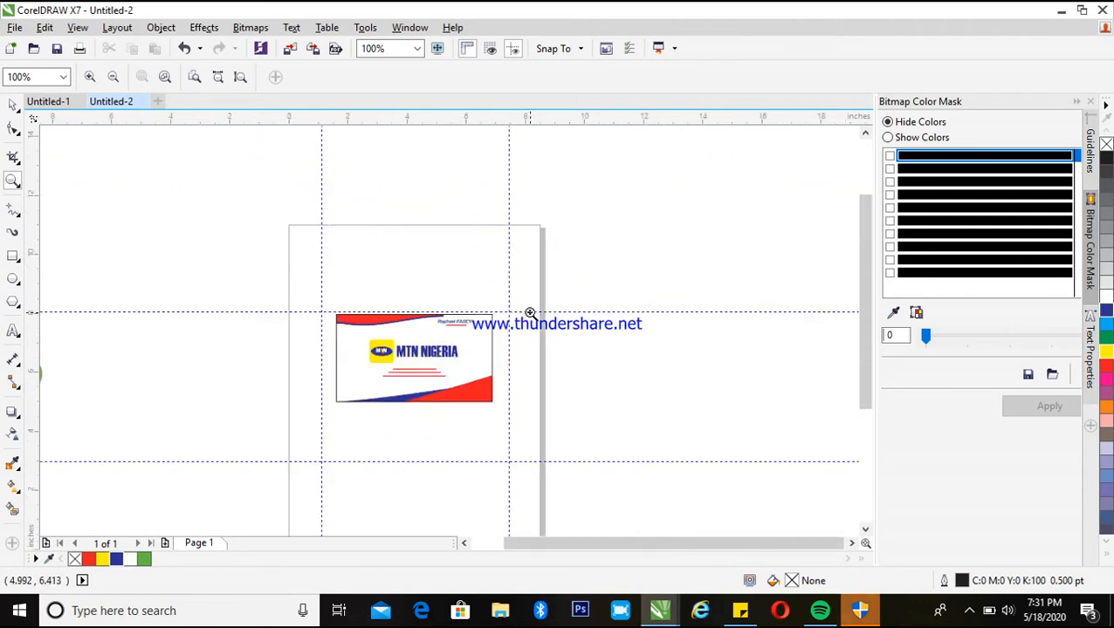
key(space)
key(space)
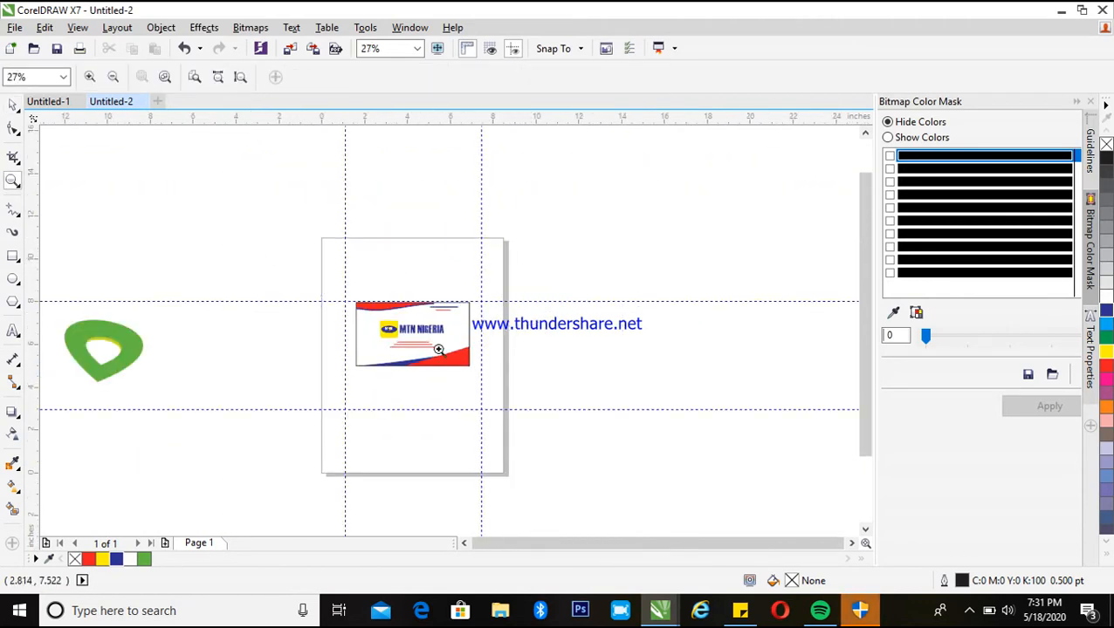
key(space)
drag(307, 283, 539, 384)
drag(450, 330, 273, 318)
click(14, 256)
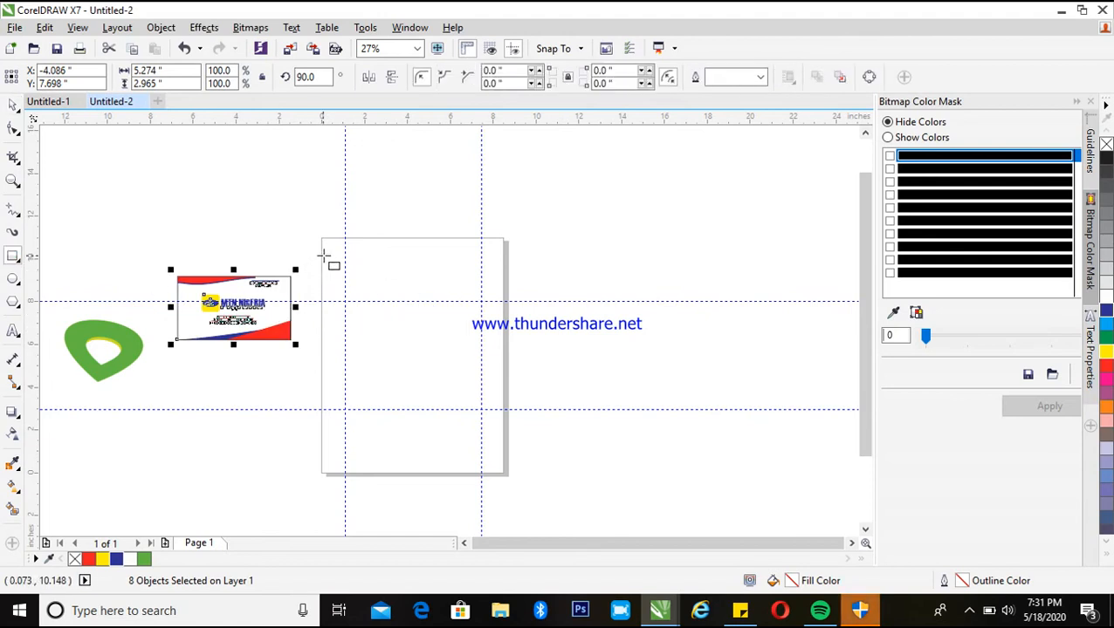
drag(325, 253, 491, 462)
key(p)
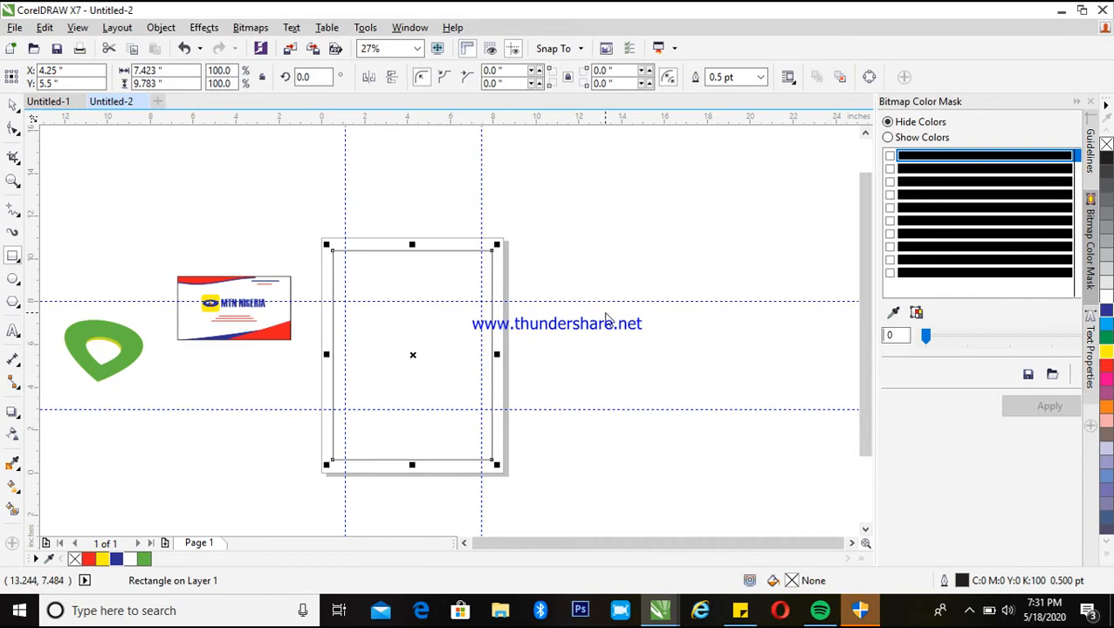
key(space)
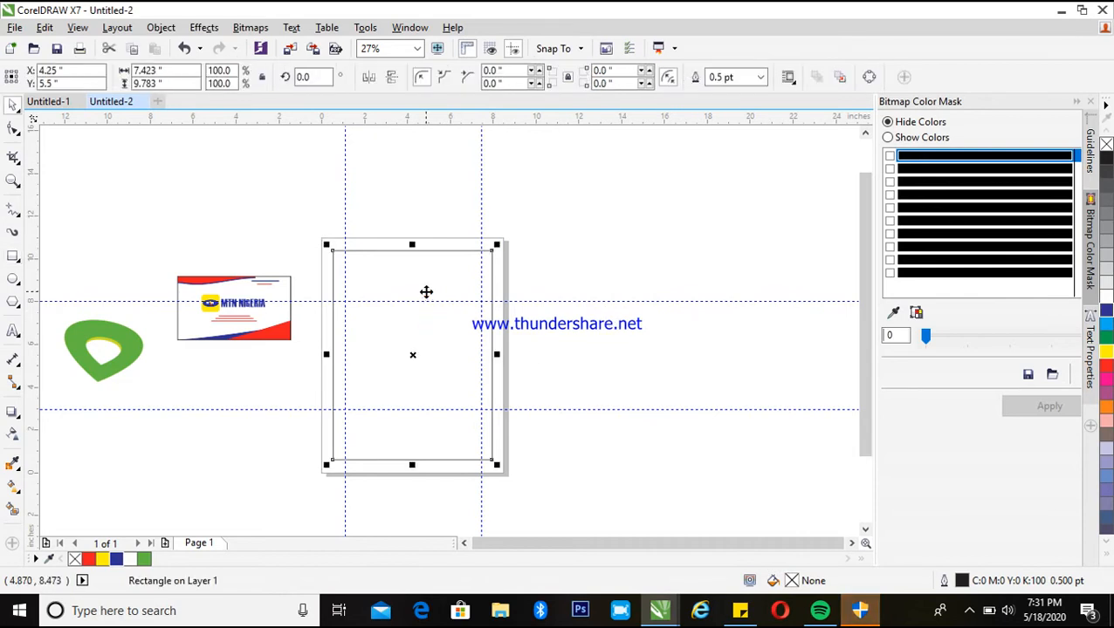
key(Delete)
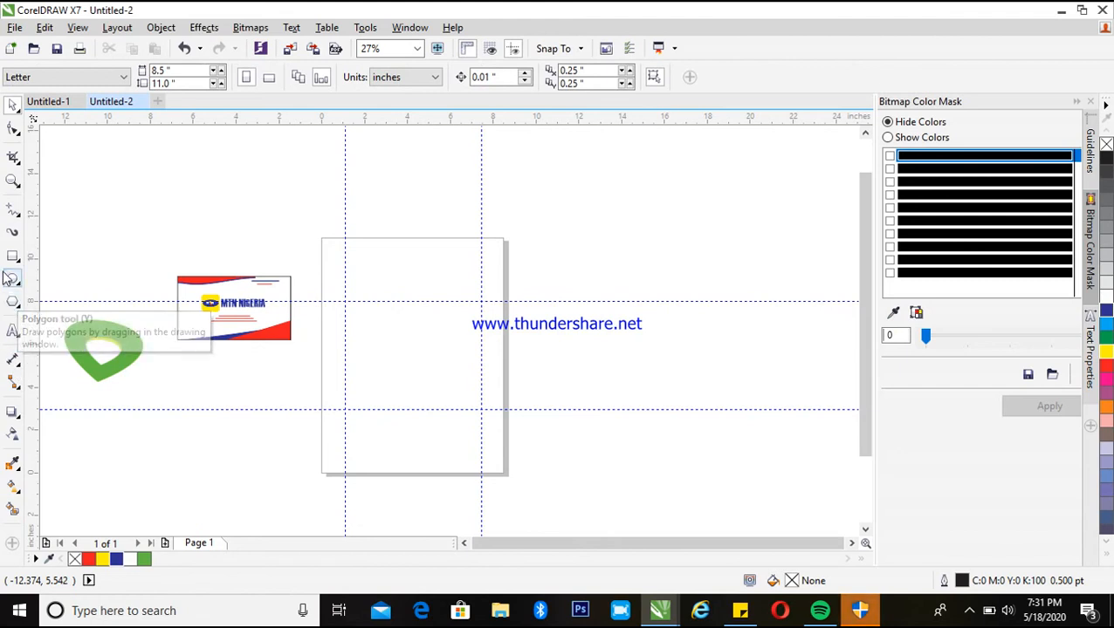
Draw a rectangle frame inside the letter page, about 7.7 by 10 inches
click(13, 259)
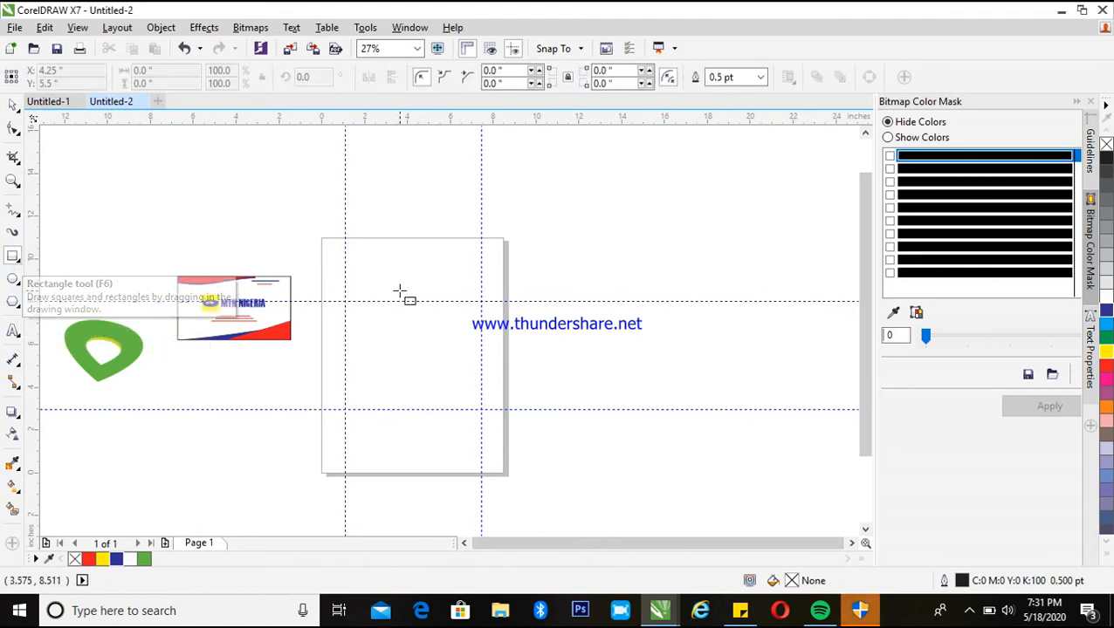
drag(330, 252, 499, 468)
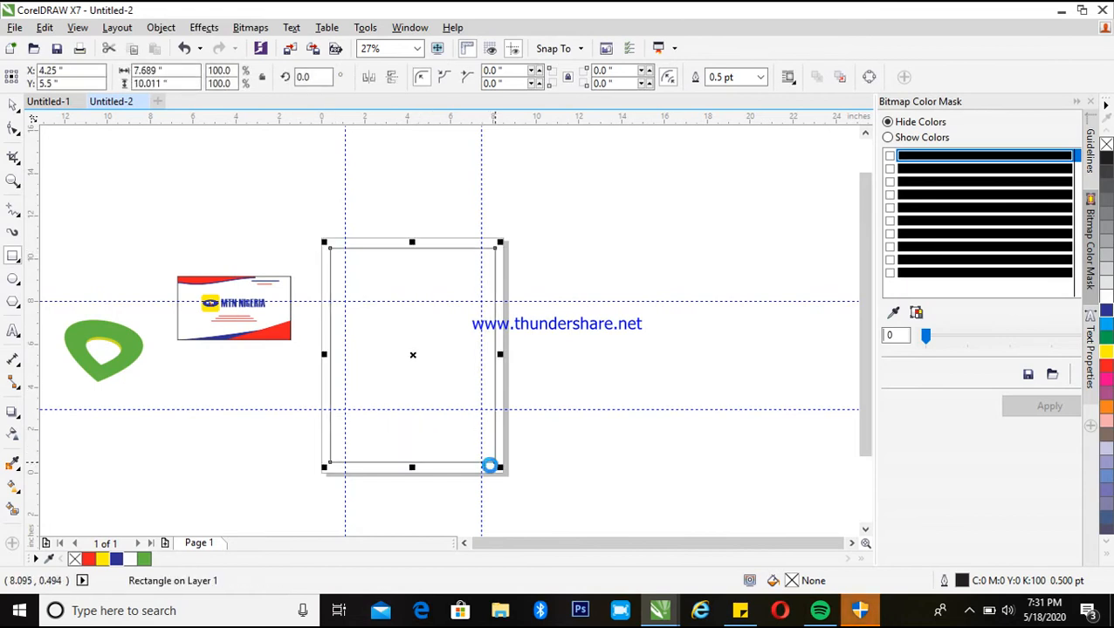
key(space)
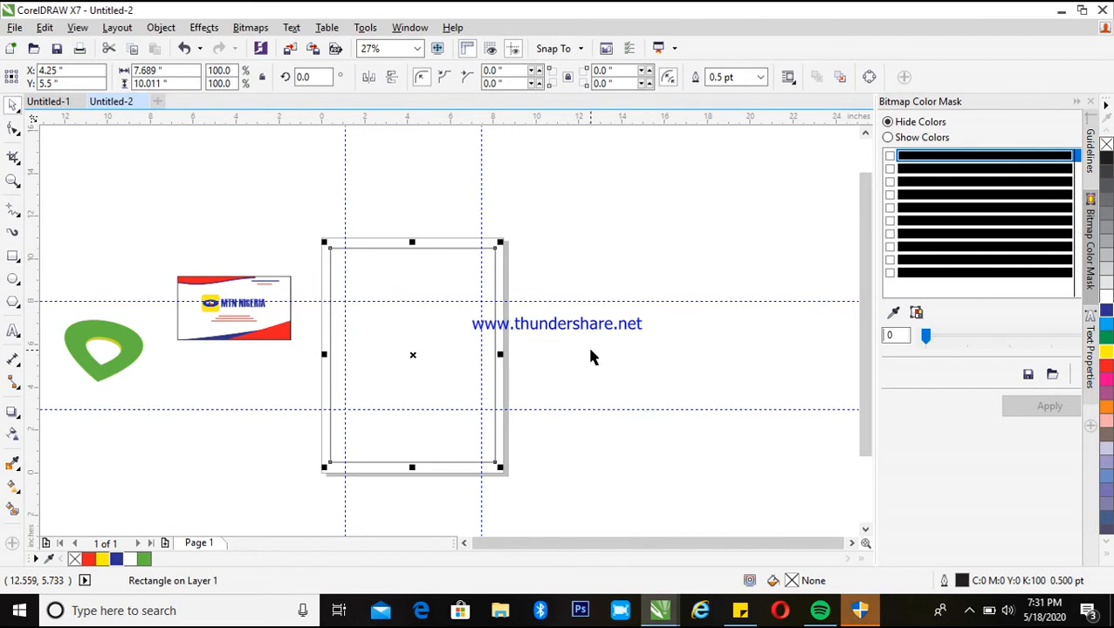
click(448, 366)
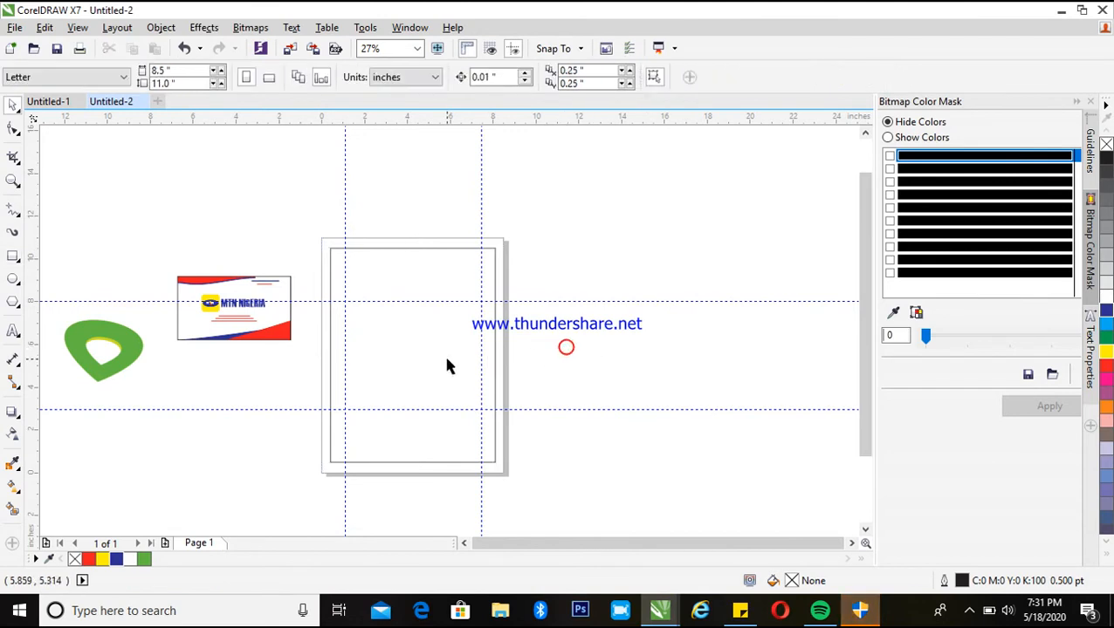
click(285, 335)
right_click(286, 335)
click(352, 153)
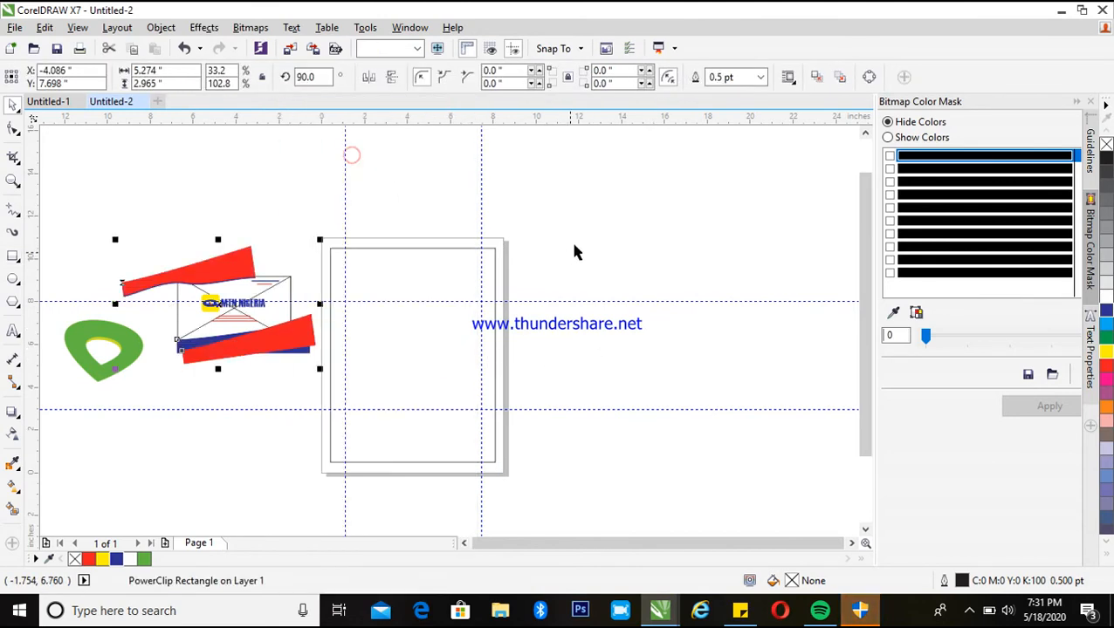
click(581, 237)
key(ctrl+z)
Duplicate the business card to the right of the page and extract the copy's PowerClip contents
drag(144, 218, 314, 354)
drag(697, 314, 671, 311)
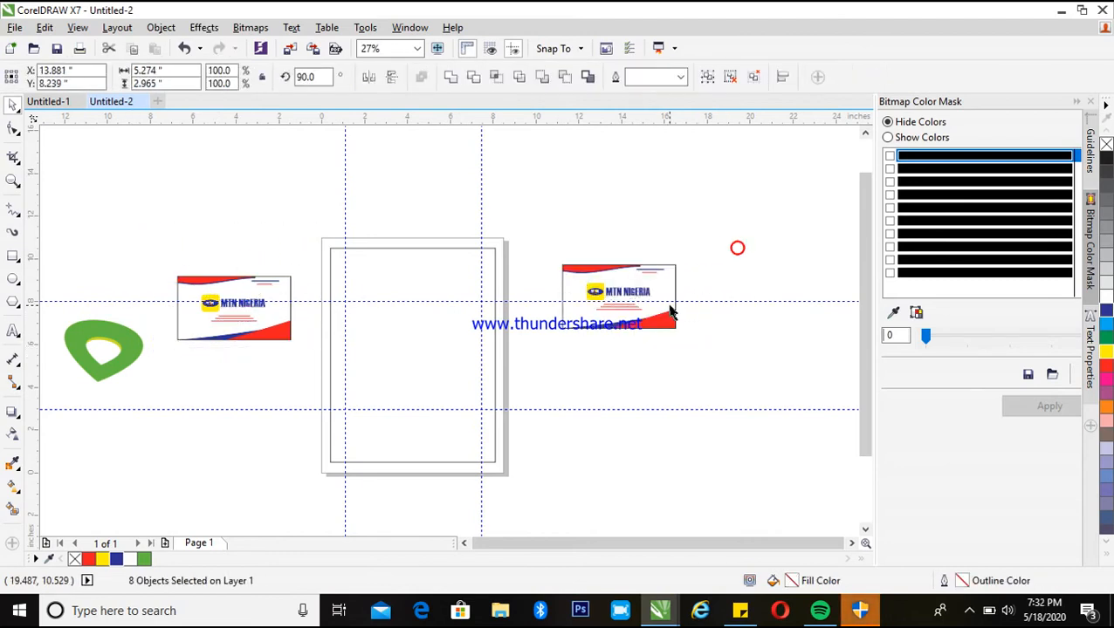
right_click(671, 310)
click(722, 157)
Move the copy's lower red and blue shapes into the page frame's bottom
drag(777, 268, 698, 316)
drag(597, 328, 764, 366)
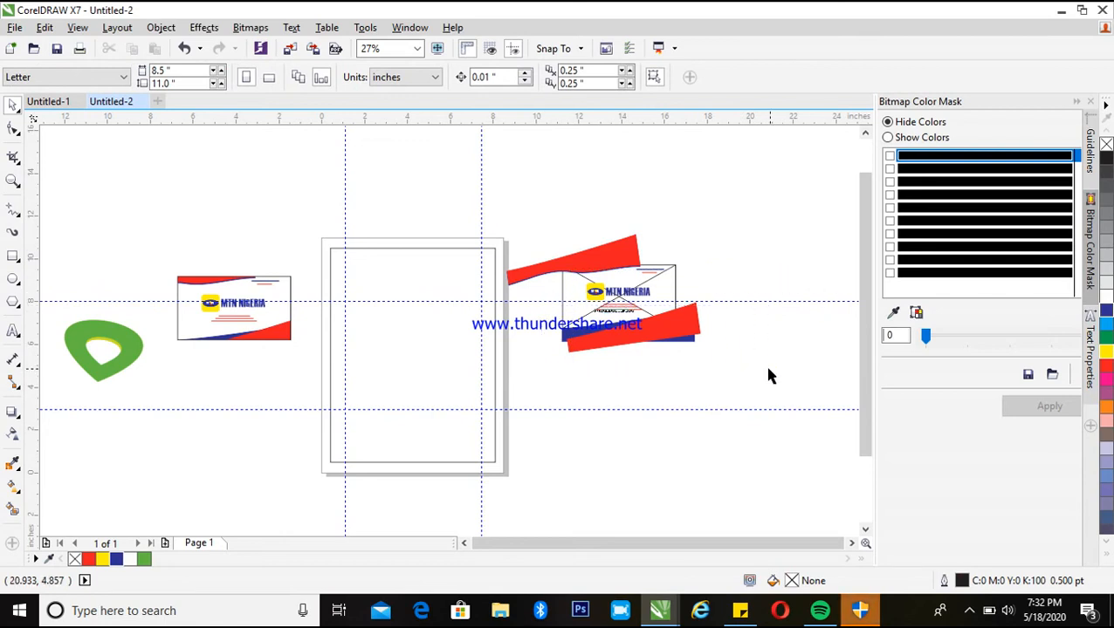
click(712, 350)
click(643, 336)
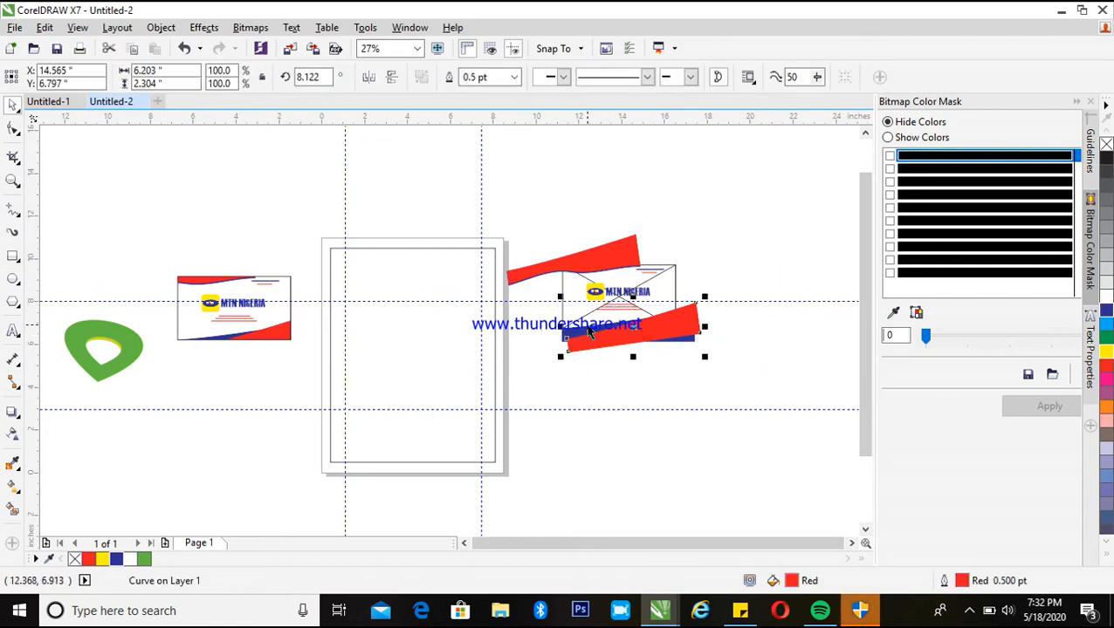
shift+click(587, 330)
drag(659, 328, 432, 448)
click(489, 559)
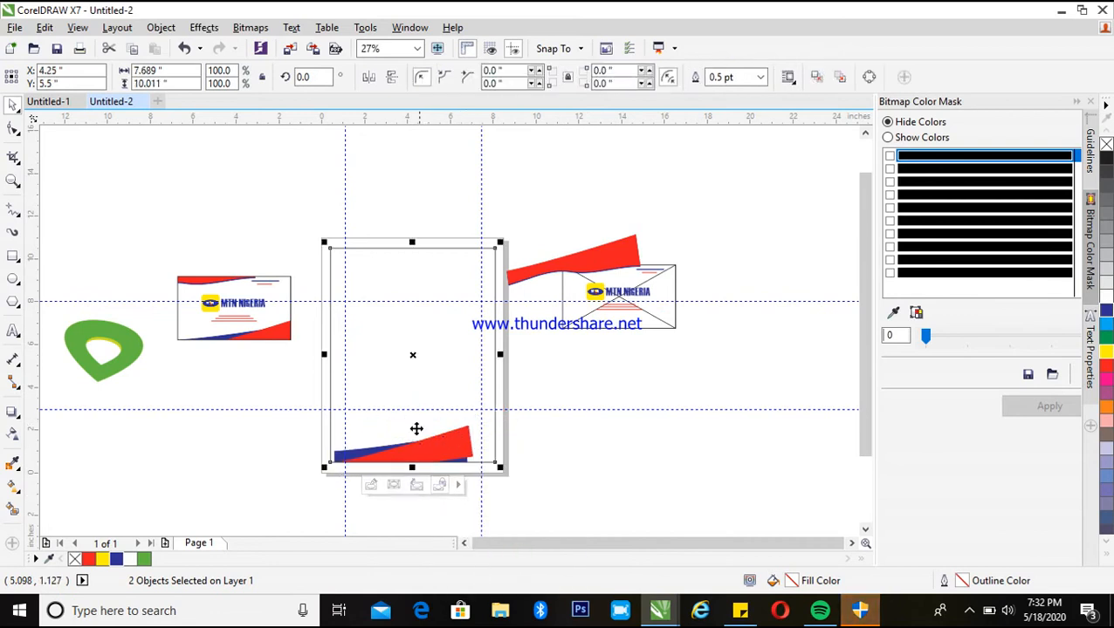
Edit the frame's PowerClip contents, stretch the red and blue shapes across the page bottom, then finish editing
right_click(450, 393)
click(489, 166)
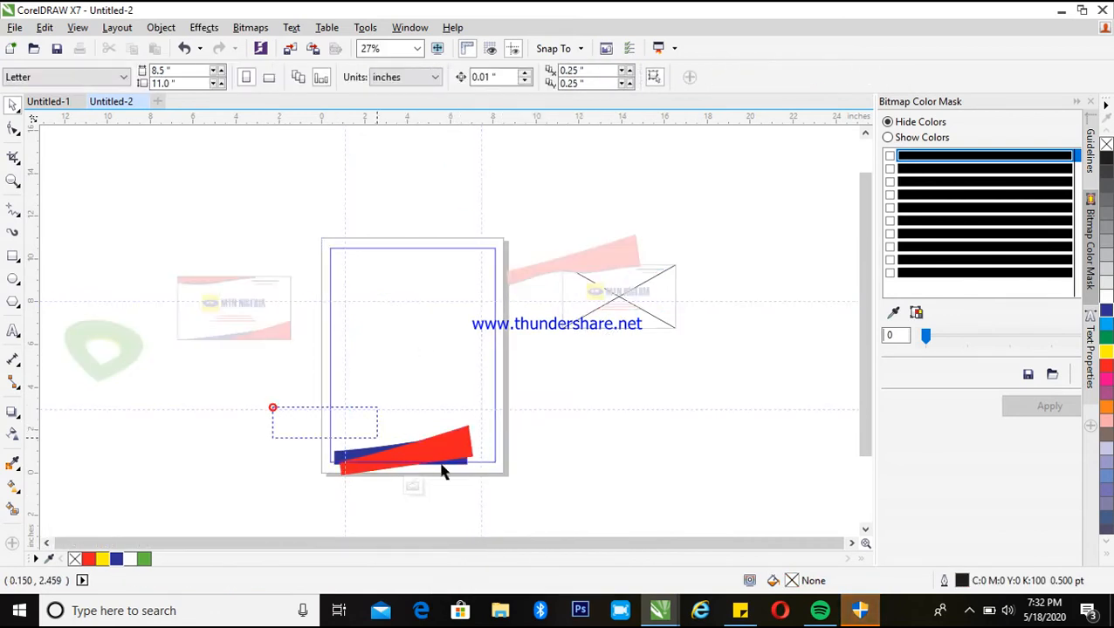
click(475, 478)
drag(287, 411, 561, 514)
drag(497, 484, 513, 493)
right_click(478, 448)
click(559, 119)
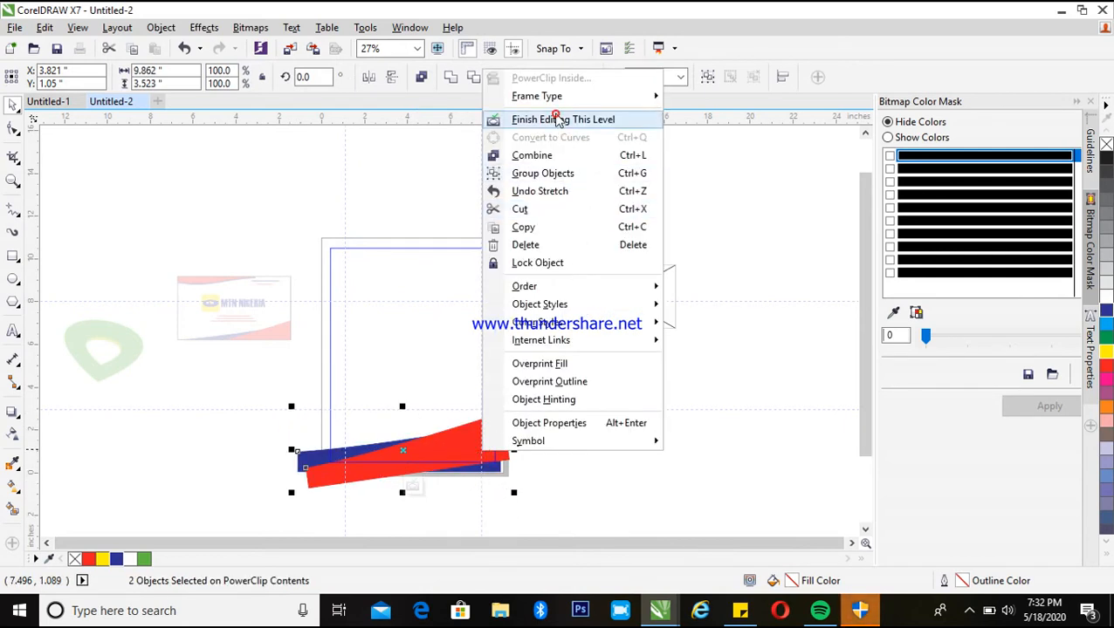
Move the copied card's MTN logo and name to the page's upper left corner
key(z)
drag(306, 210, 559, 508)
key(space)
key(space)
key(space)
drag(86, 232, 256, 273)
drag(816, 216, 609, 256)
drag(707, 240, 363, 199)
click(794, 168)
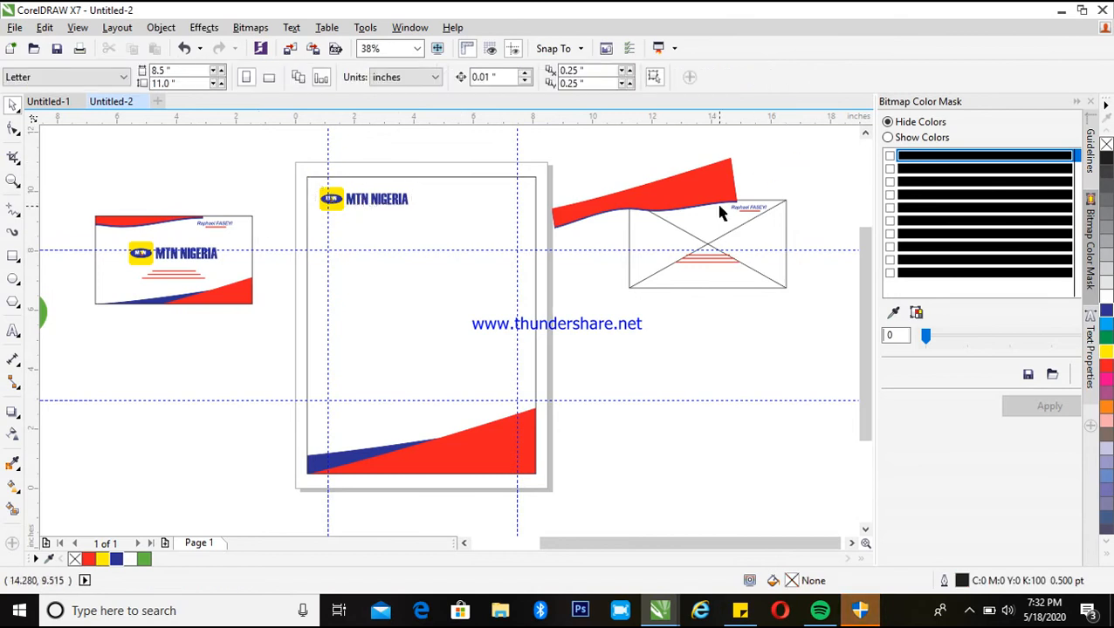
Select the copied card's contact details and move them to the letterhead's lower left, above the blue shape
drag(815, 230, 665, 275)
drag(731, 259, 485, 405)
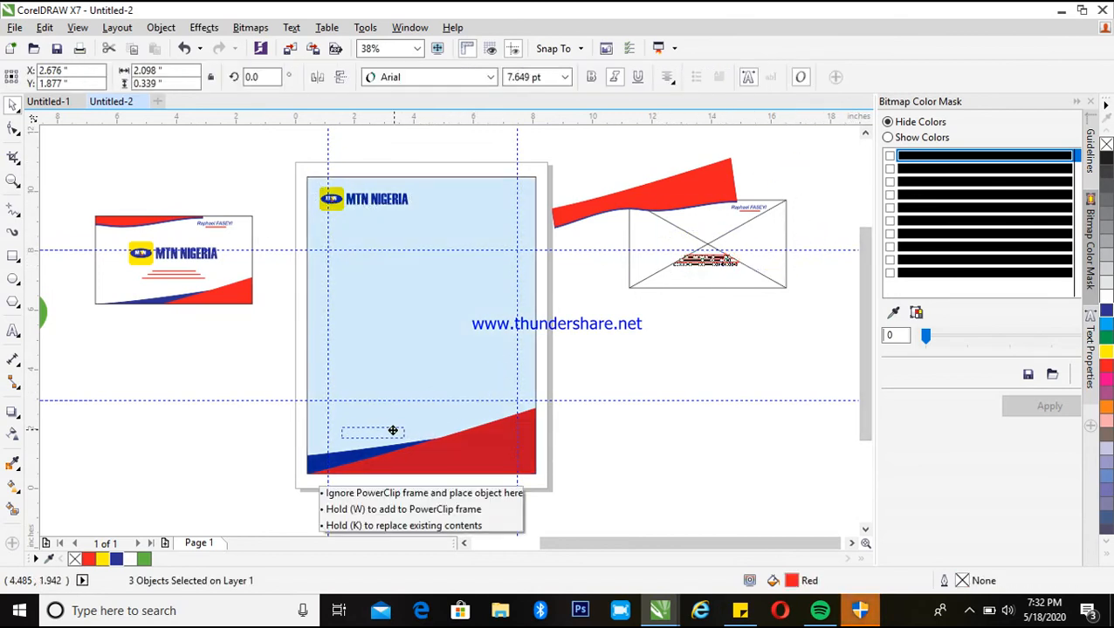
drag(396, 430, 381, 427)
Left-align the three contact lines and position them near the page's left margin above the blue shape
key(z)
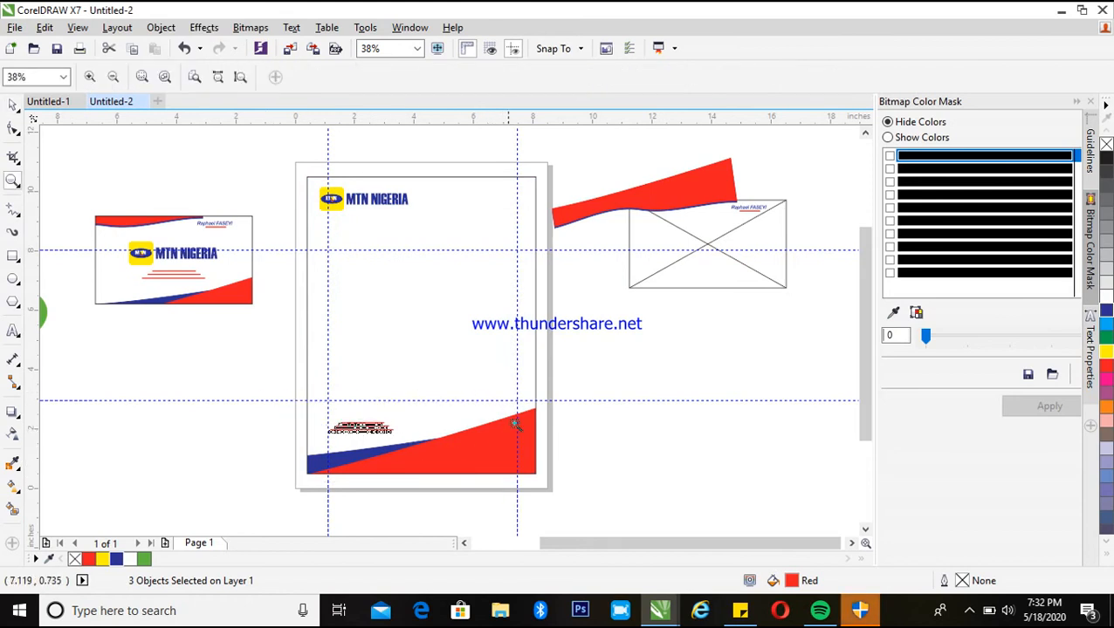
drag(262, 367, 467, 485)
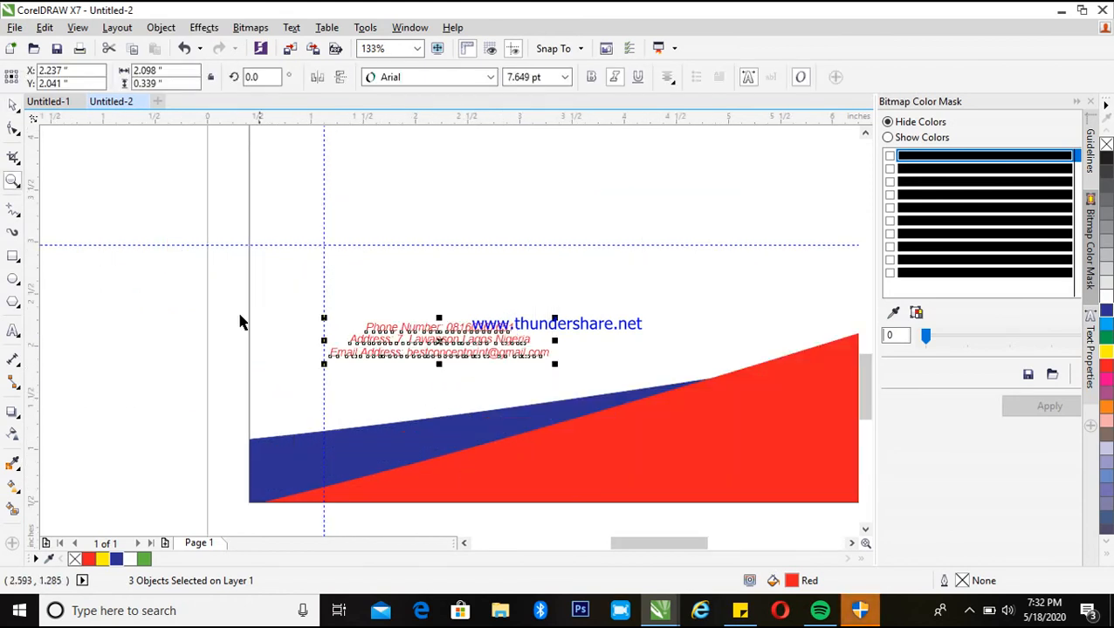
key(space)
click(179, 301)
drag(261, 295, 584, 385)
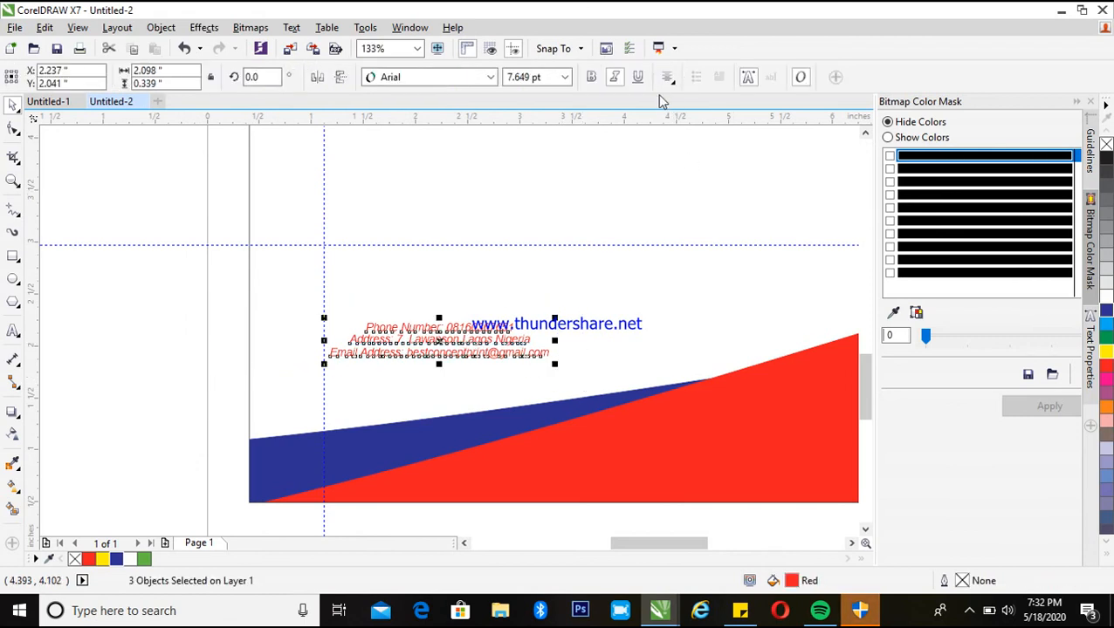
key(l)
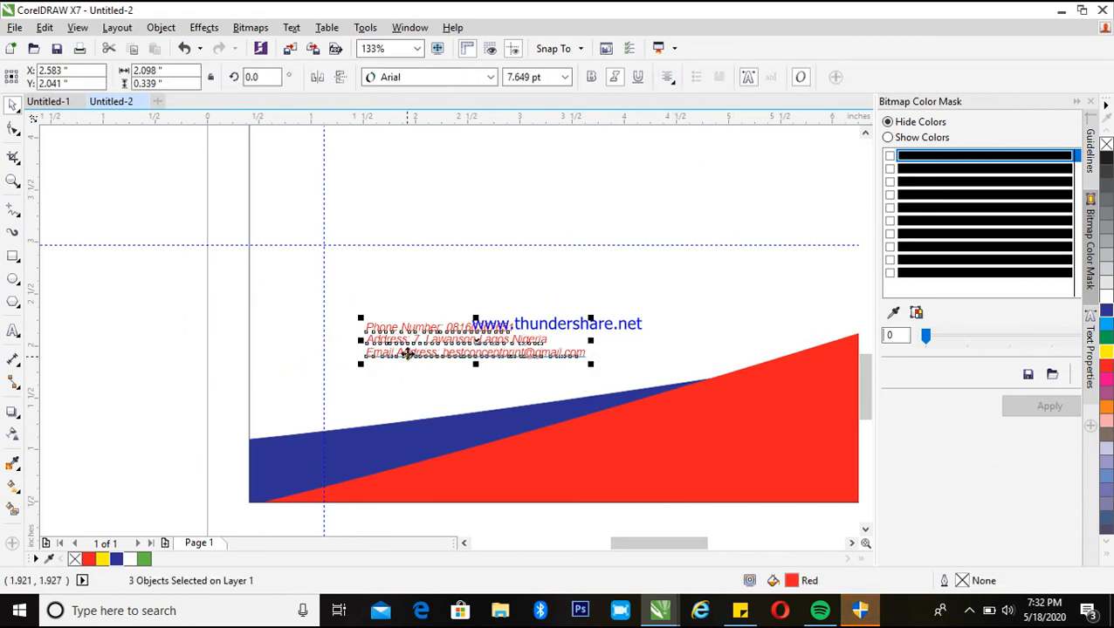
drag(393, 340, 353, 378)
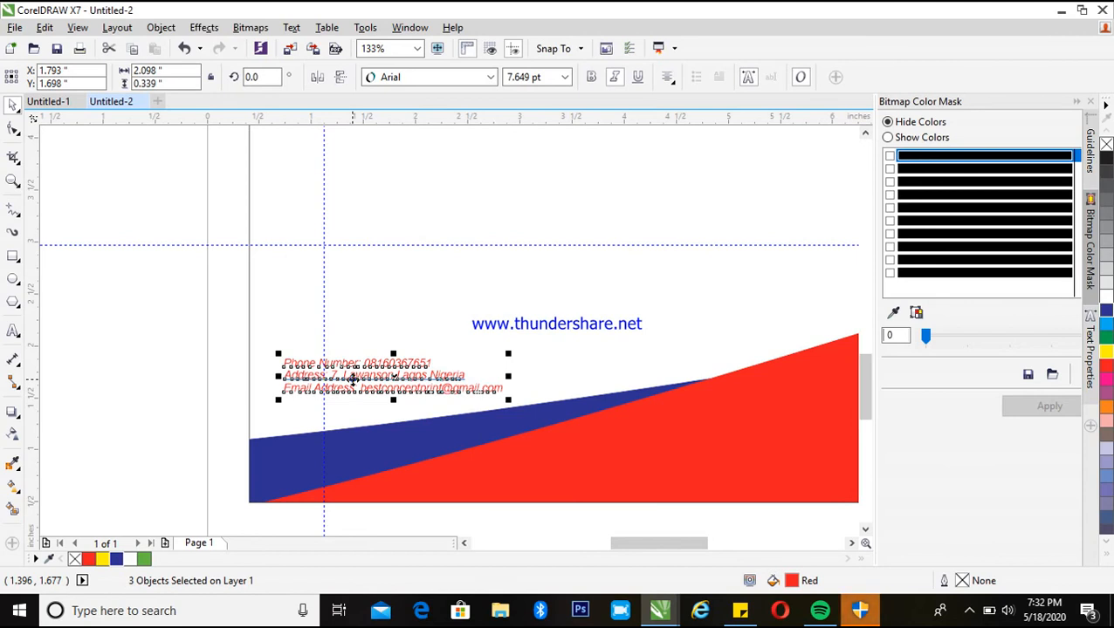
Zoom in and out to inspect the contact details and the overall letterhead layout
click(161, 362)
key(z)
drag(187, 313, 548, 434)
key(z)
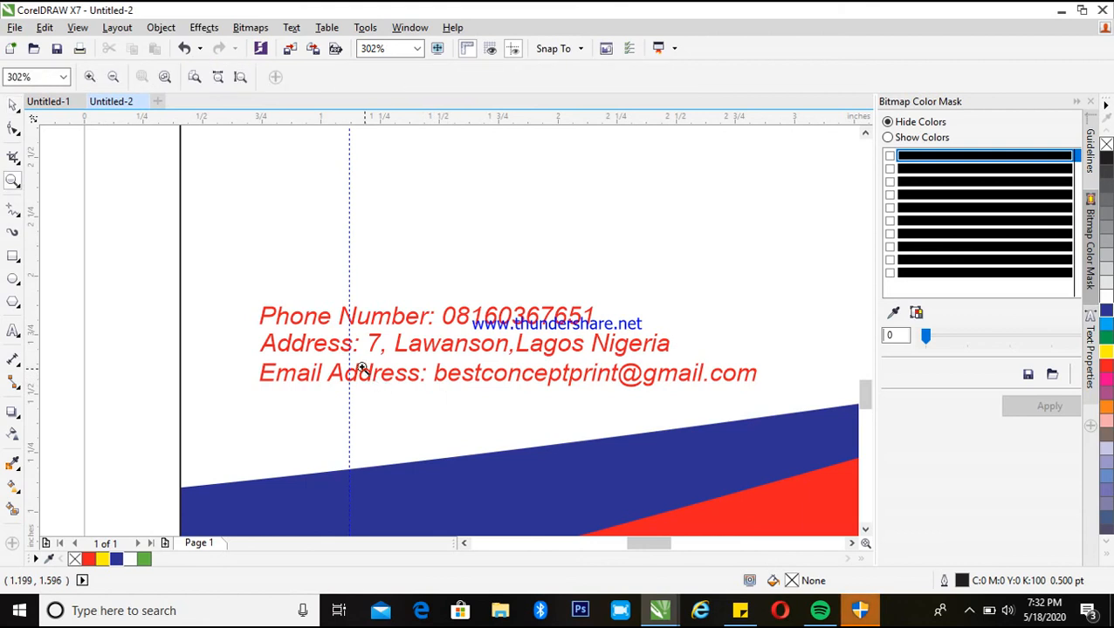
key(F3)
key(F2)
key(F4)
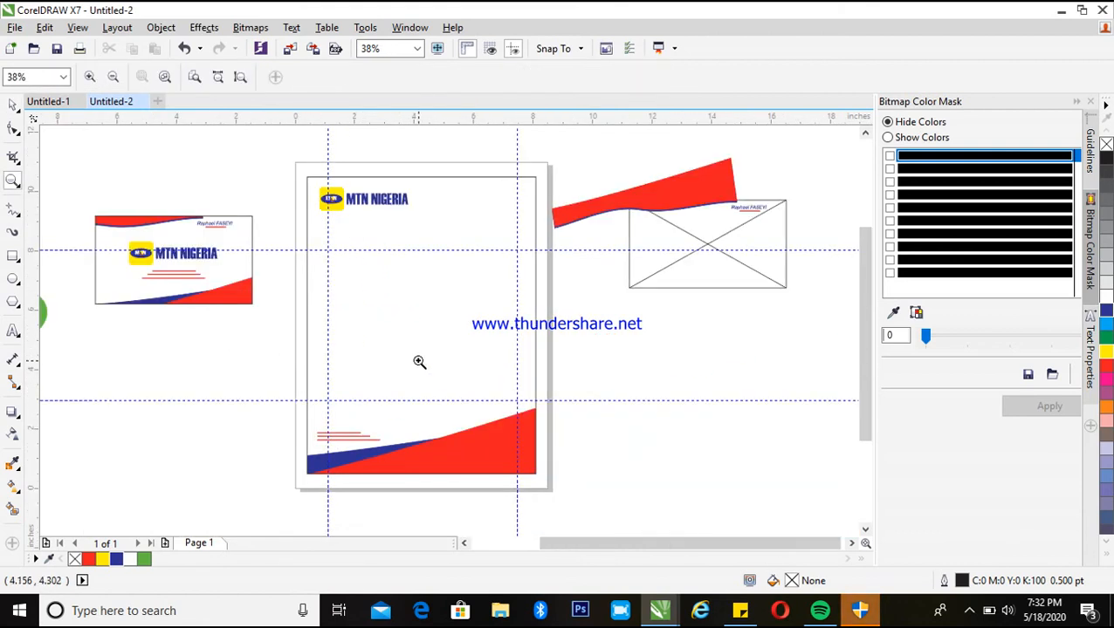
drag(284, 174, 560, 495)
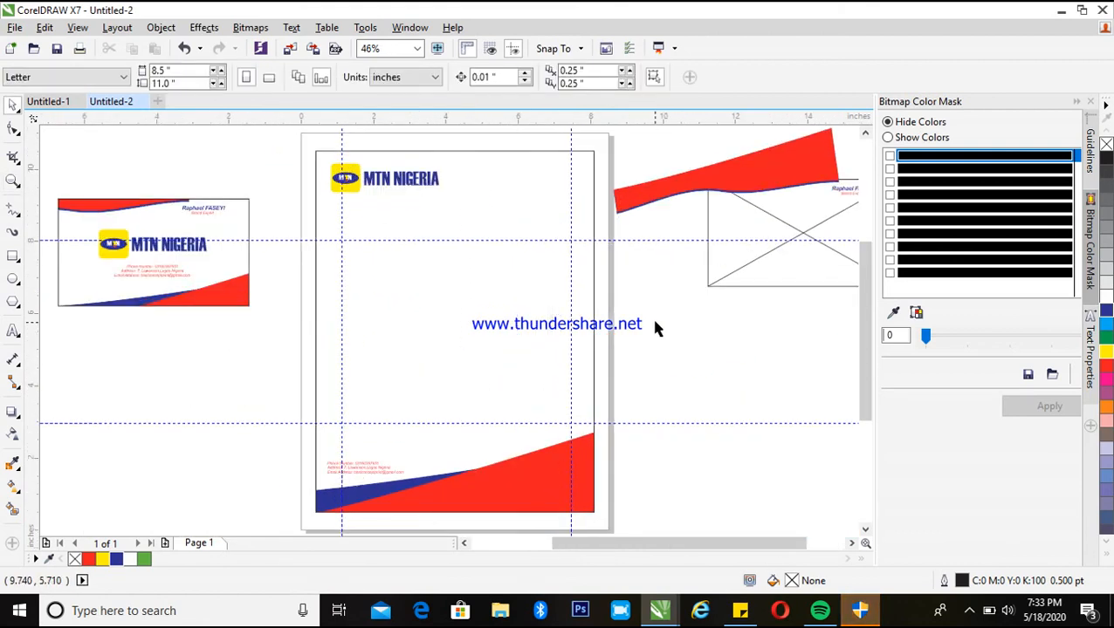
key(F3)
Delete the remaining pieces of the copied card lying to the right of the page
click(659, 202)
drag(659, 202, 639, 403)
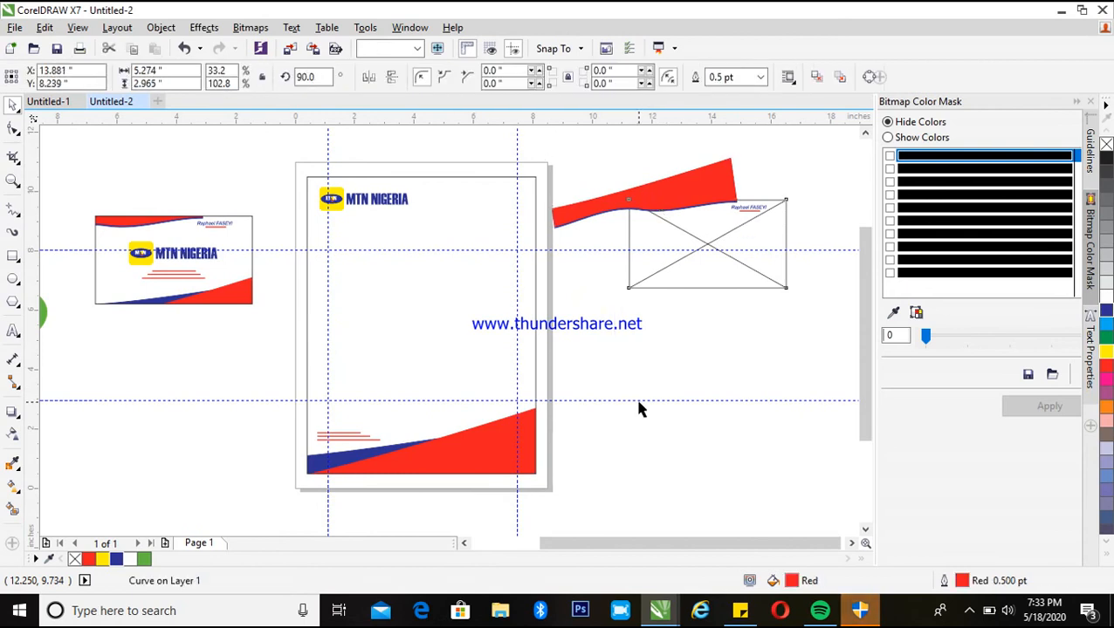
click(670, 199)
key(Delete)
click(684, 186)
key(Delete)
click(717, 185)
key(Delete)
key(Delete)
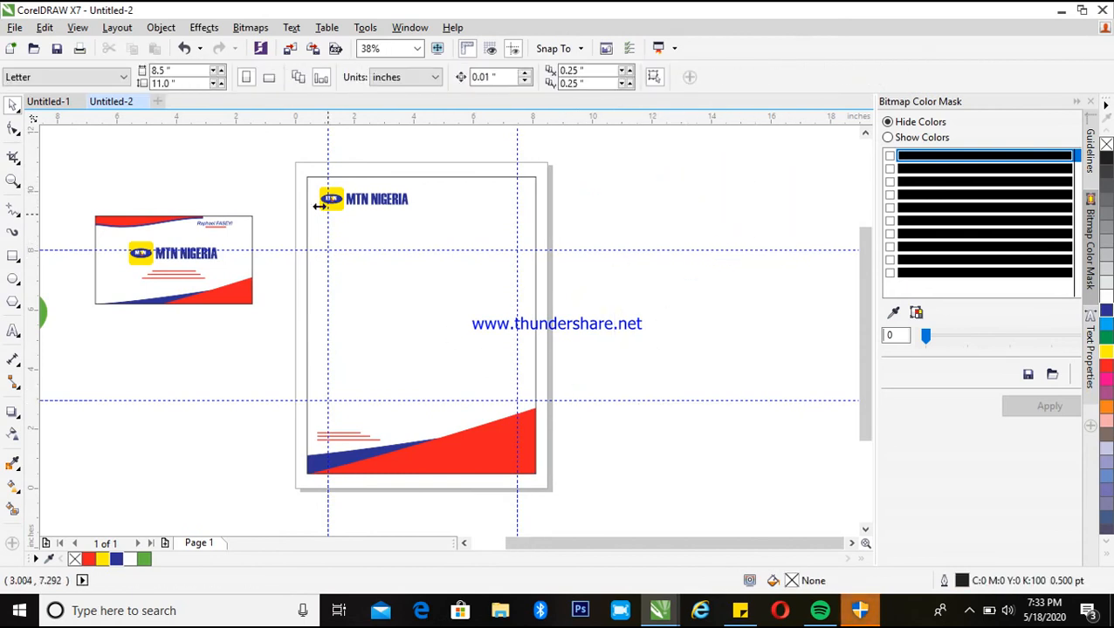
Copy the MTN logo icon to the middle of the page and convert the copy to a bitmap
drag(354, 209, 410, 312)
click(259, 31)
click(269, 42)
key(Return)
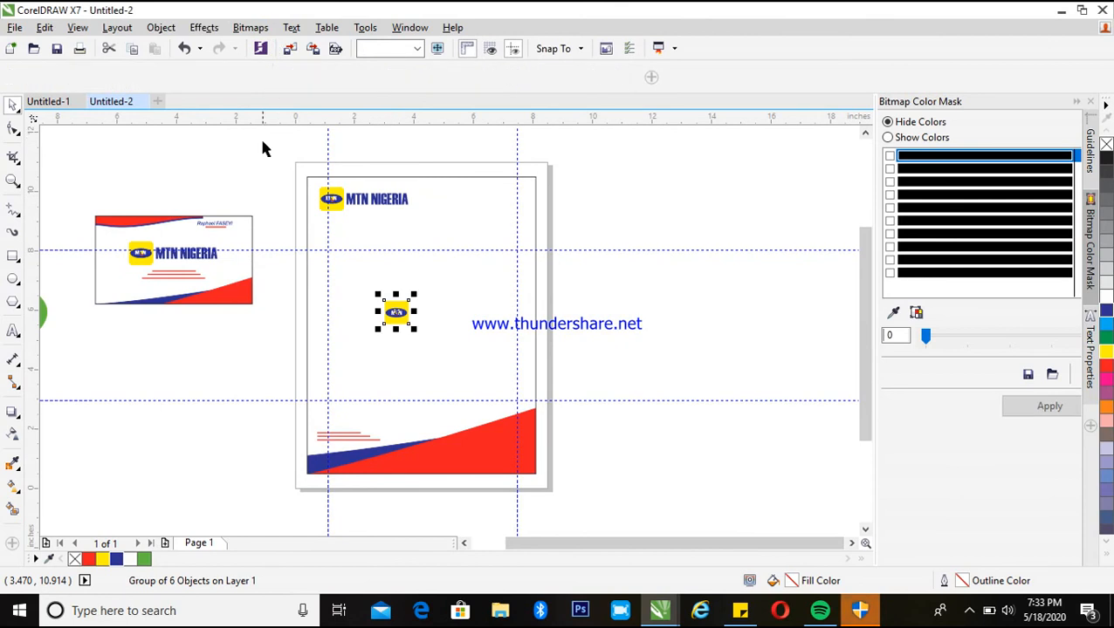
Place the logo bitmap inside the page frame with PowerClip Inside and start editing the frame's contents
drag(396, 310, 448, 303)
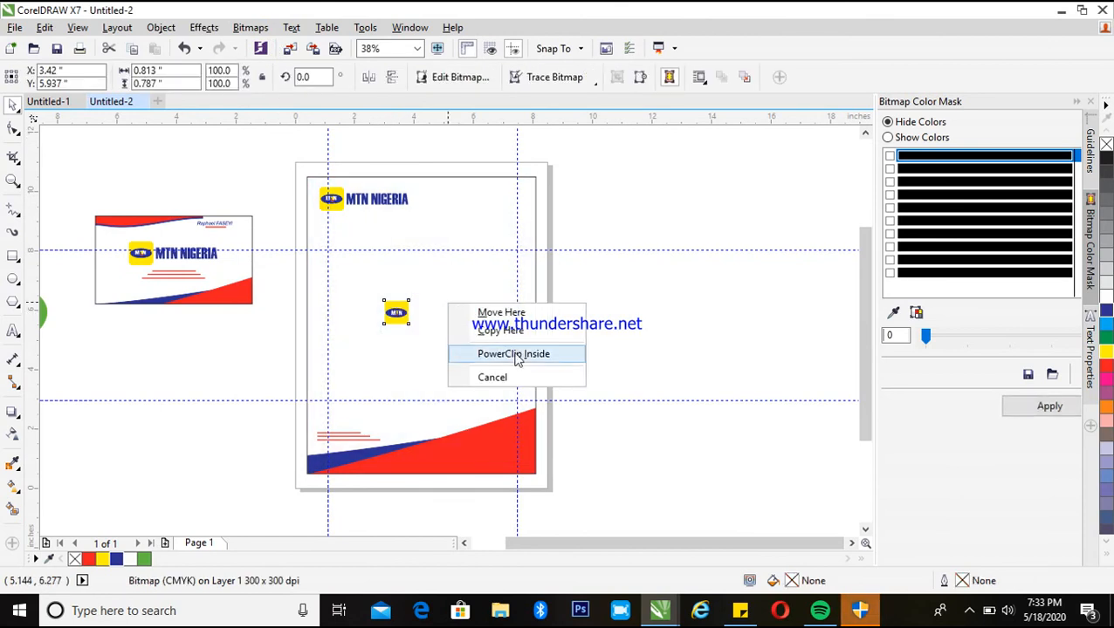
click(506, 351)
right_click(509, 348)
click(576, 168)
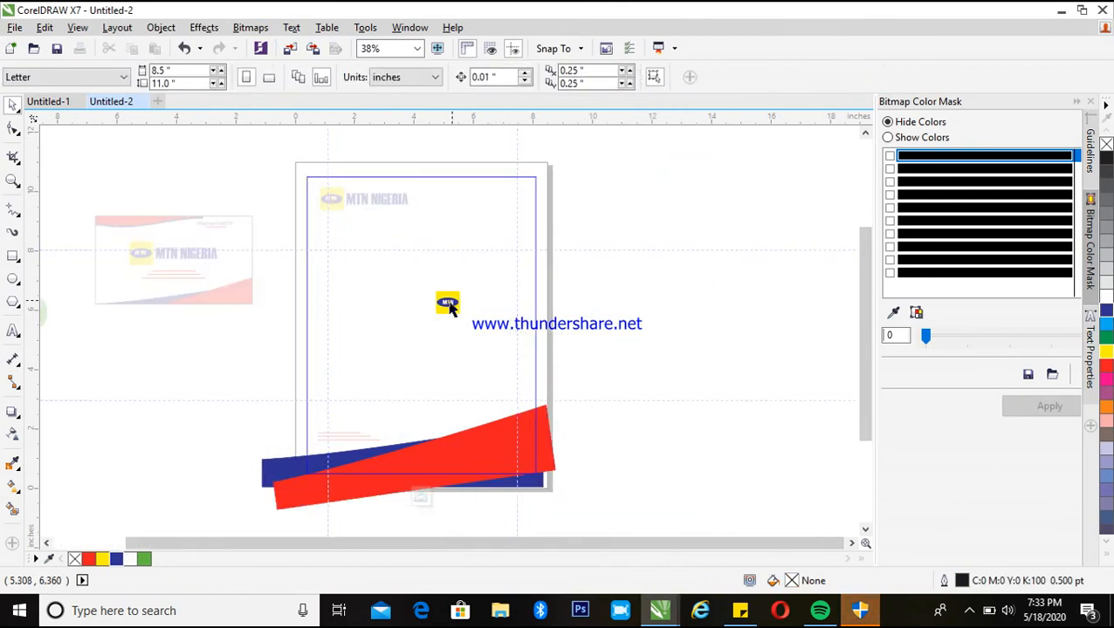
Enlarge the logo bitmap and centre it over the middle of the page
click(449, 303)
drag(461, 313, 561, 408)
drag(512, 364, 479, 362)
Apply a diagonal linear transparency to the enlarged logo, fading from upper left to lower right
drag(274, 231, 581, 446)
drag(274, 232, 172, 133)
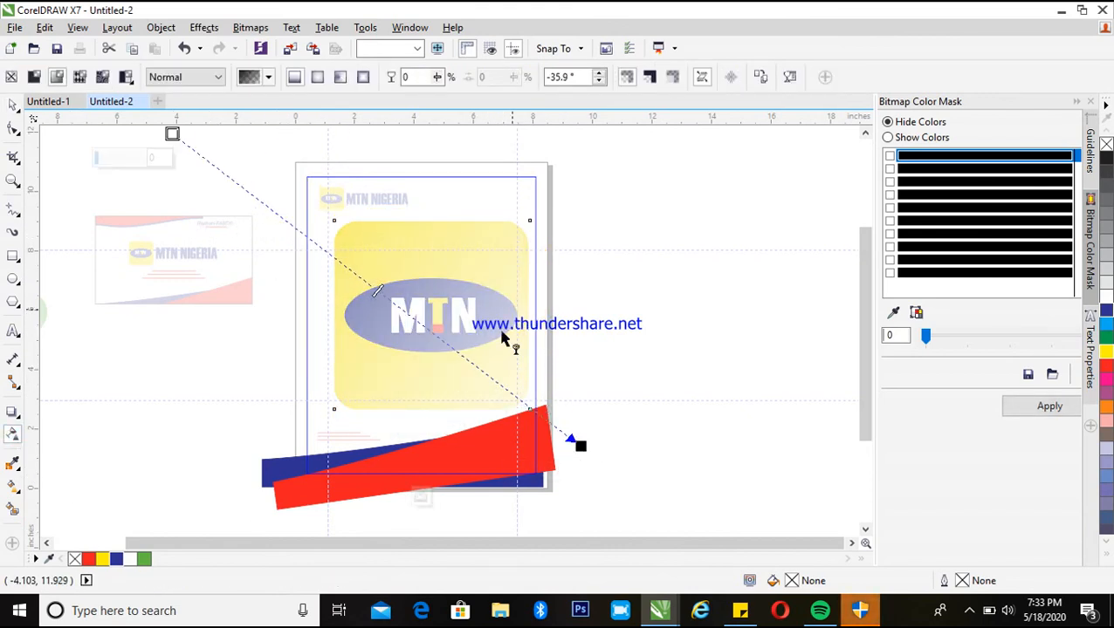
drag(374, 288, 269, 199)
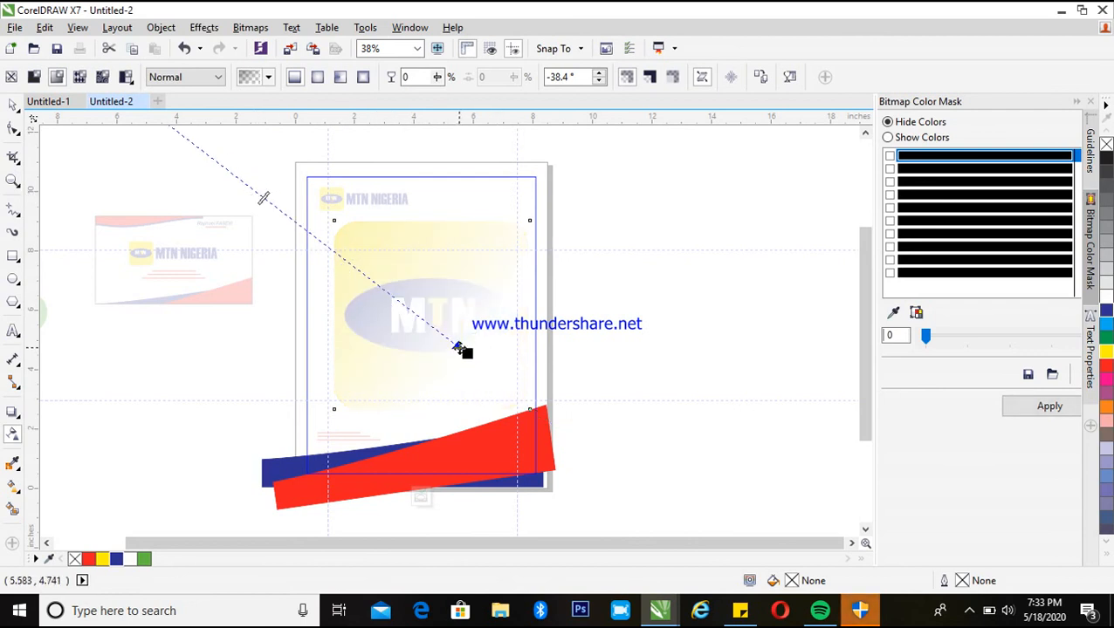
drag(471, 353, 647, 458)
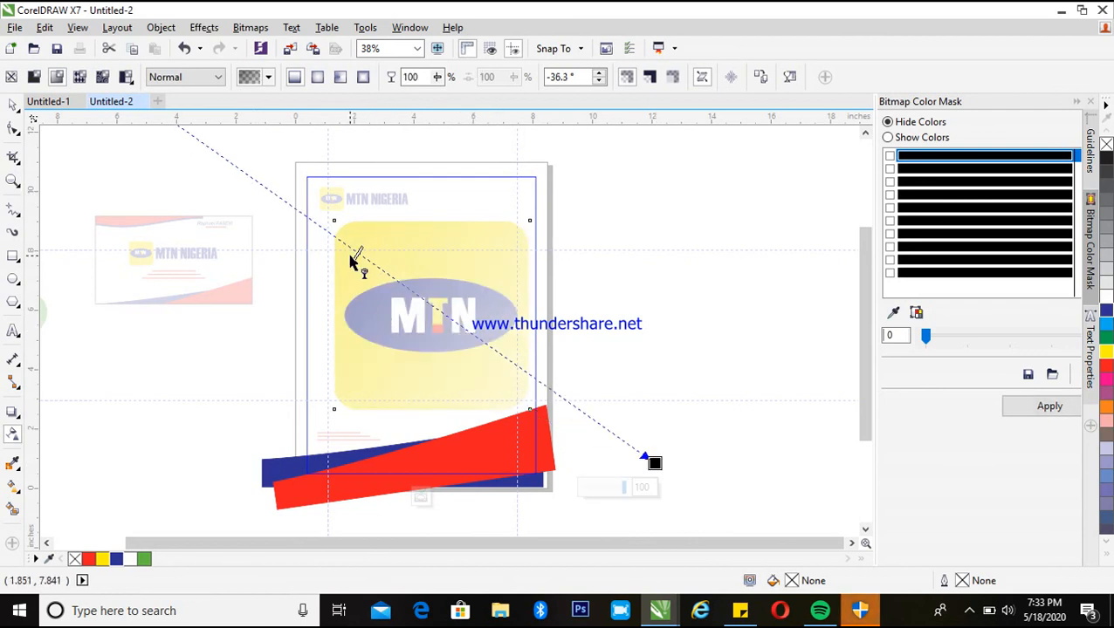
Move the transparency's start node further up and left, beyond the page
key(z)
scroll(467, 297, down, 1)
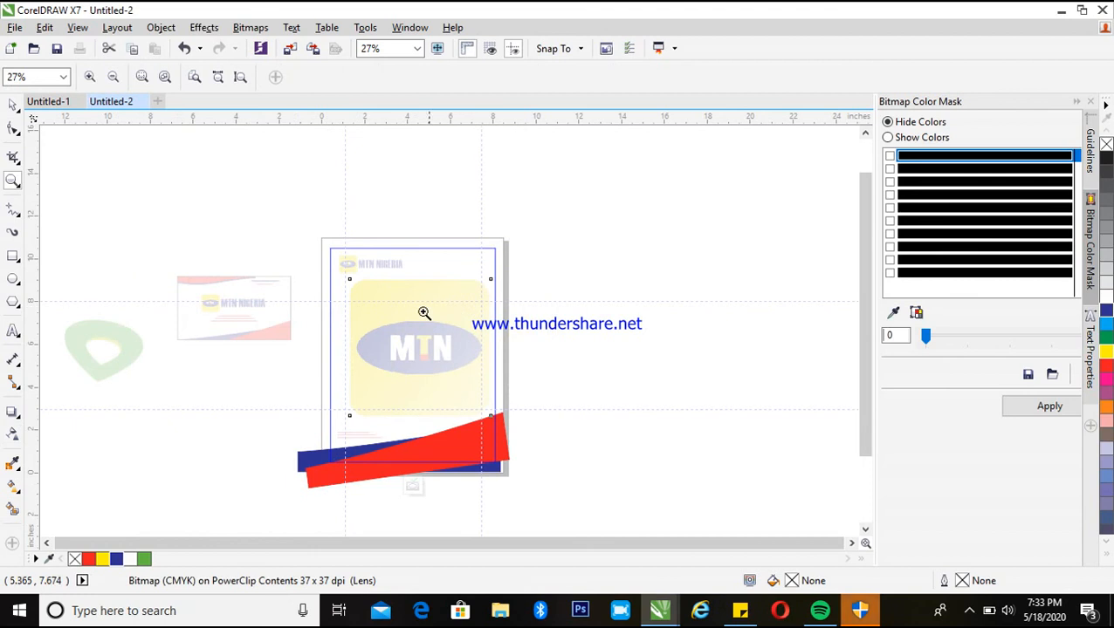
key(space)
click(14, 435)
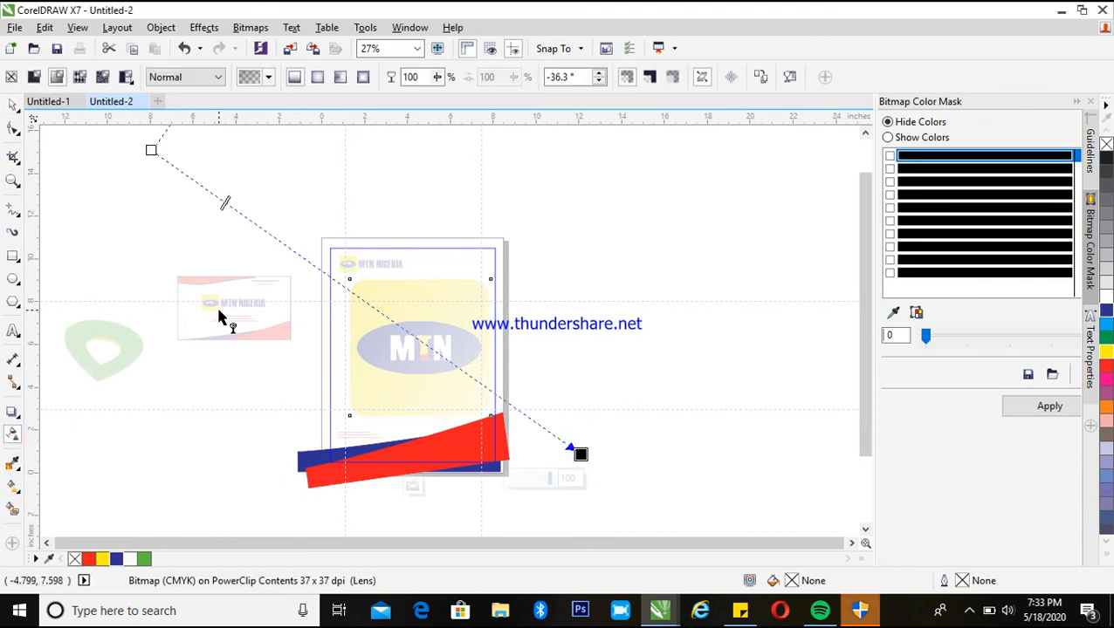
drag(152, 150, 98, 128)
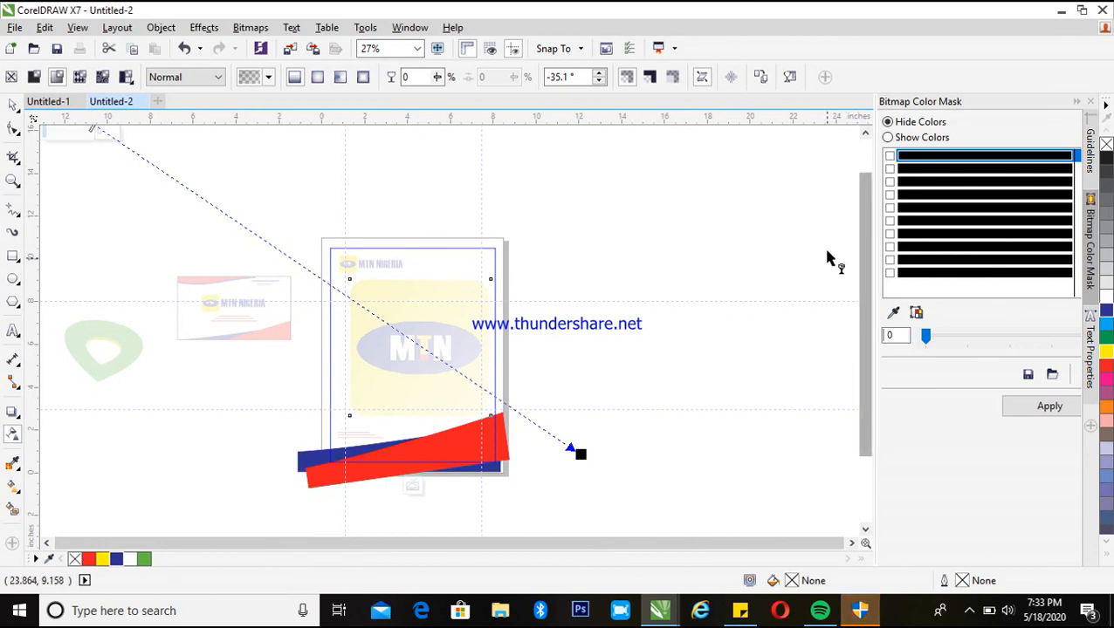
Push the transparency's start node further outward again and nudge the watermark logo slightly down and right
key(z)
scroll(378, 349, down, 1)
key(space)
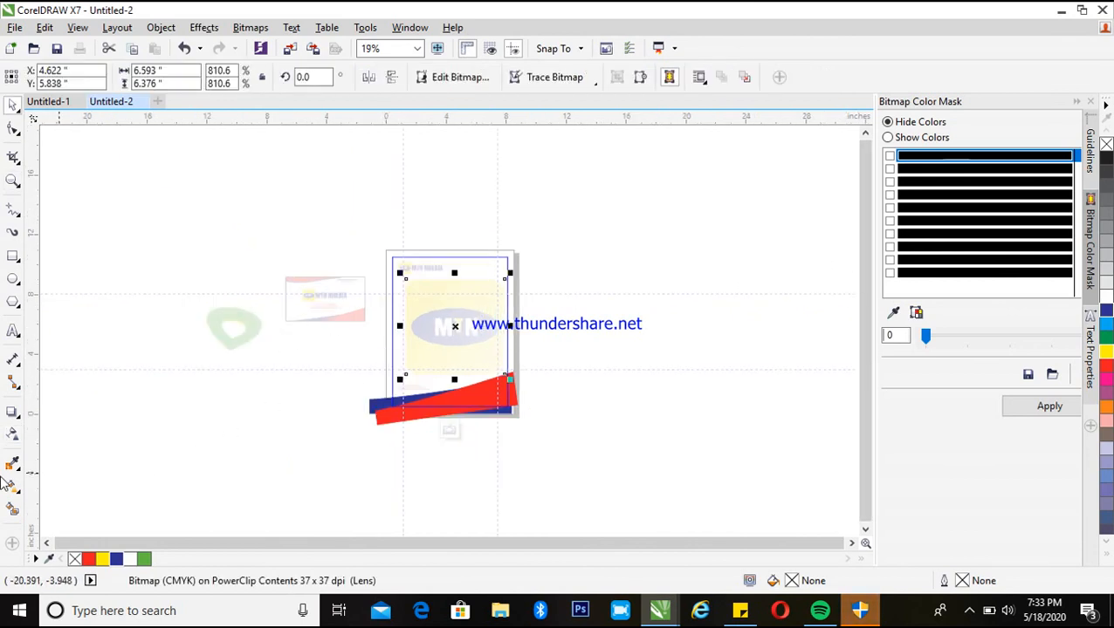
click(14, 437)
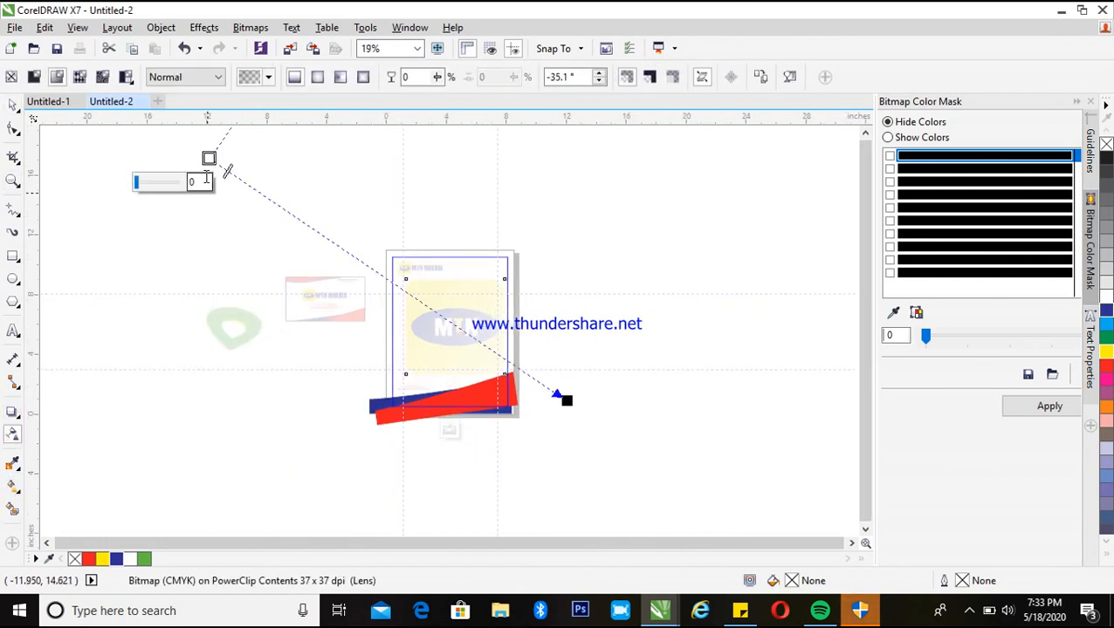
drag(227, 171, 161, 130)
key(space)
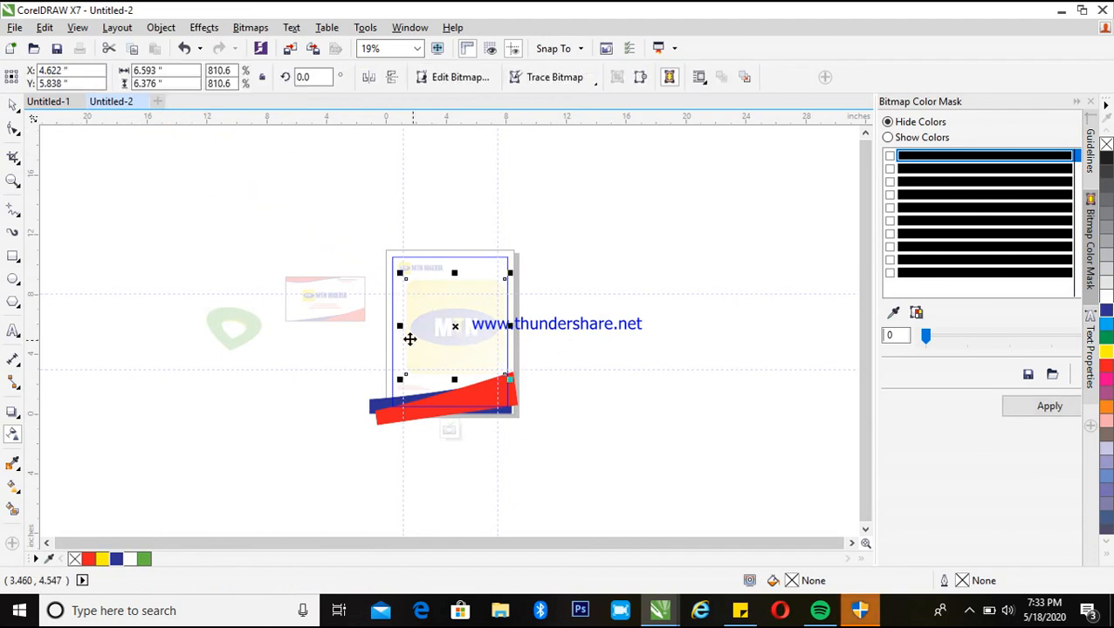
drag(430, 320, 450, 332)
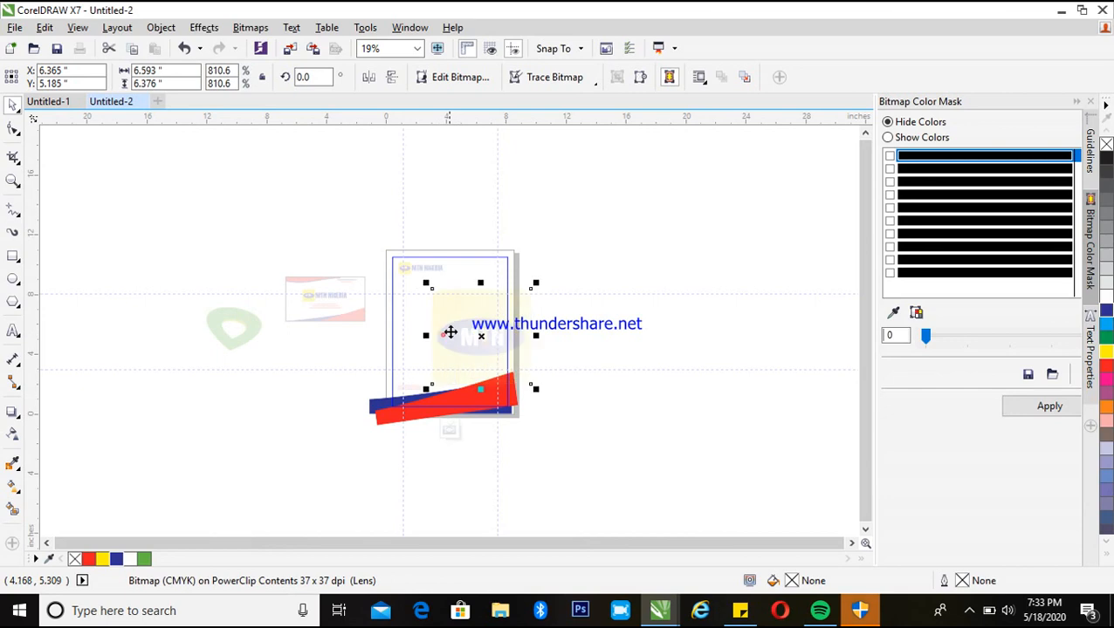